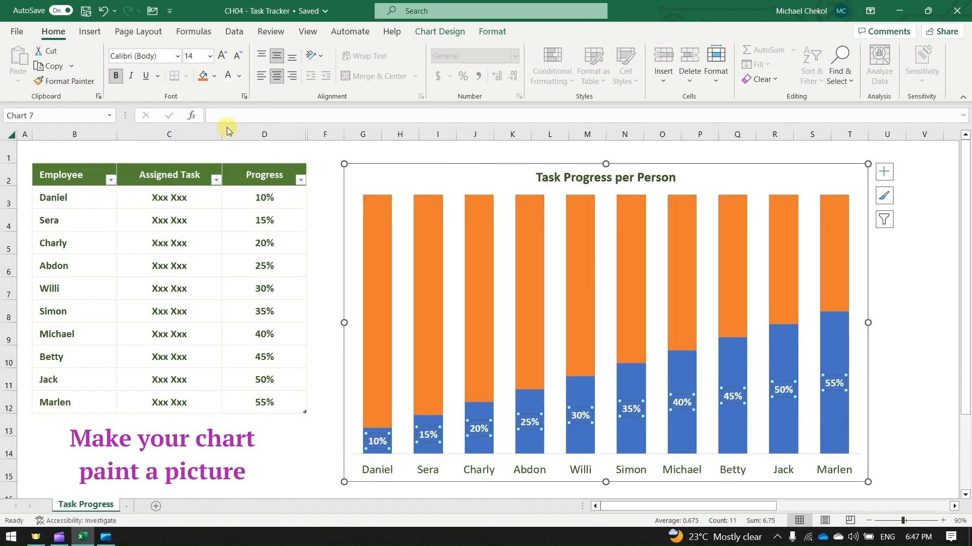
# Fill the plot area of the Task Progress per Person chart with the Kudos picture from the Downloads folder
pyautogui.rightClick(447, 175)
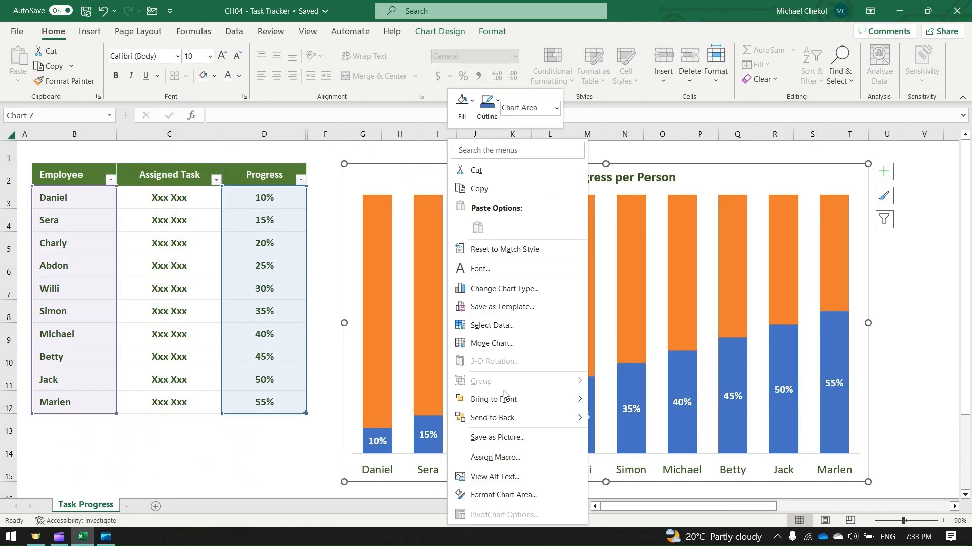
pyautogui.click(503, 495)
pyautogui.click(503, 356)
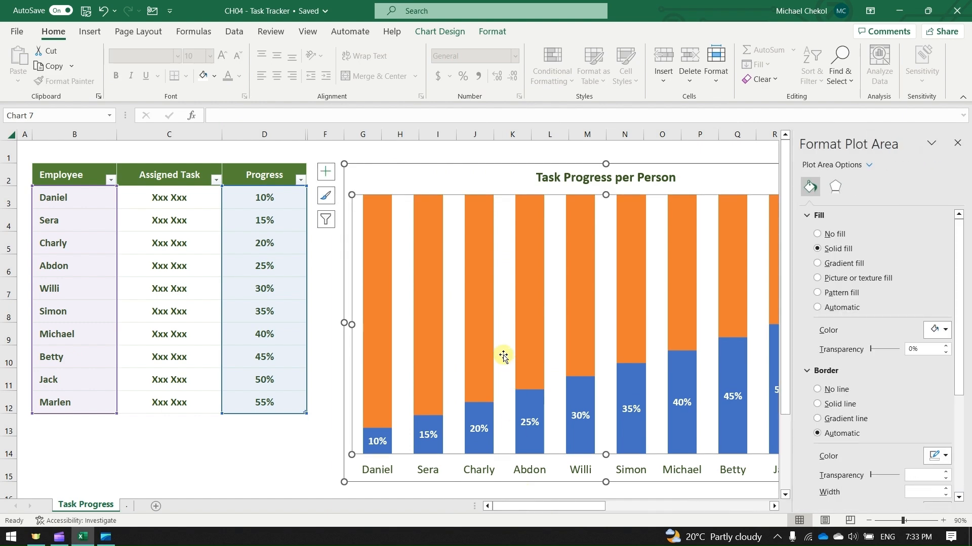
pyautogui.click(817, 277)
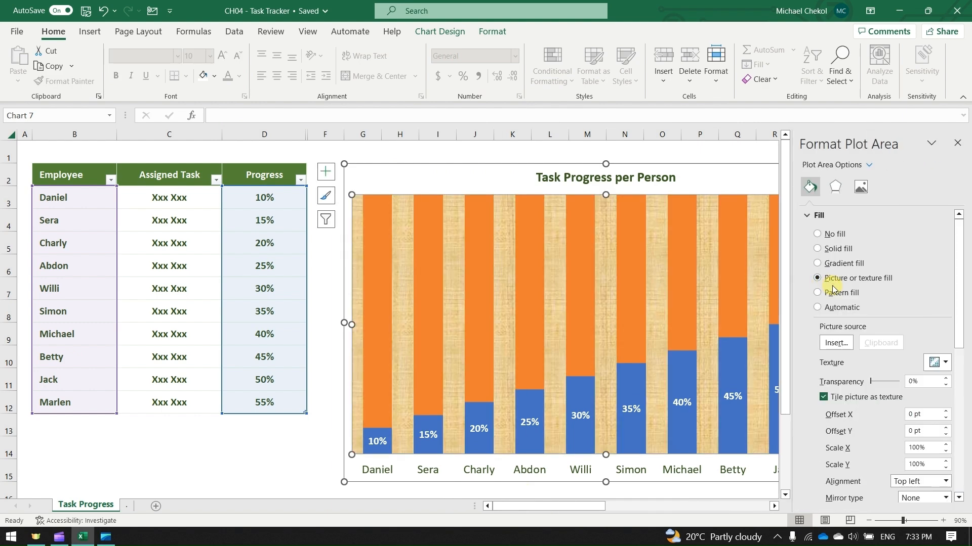
pyautogui.click(836, 343)
pyautogui.click(469, 238)
pyautogui.click(137, 104)
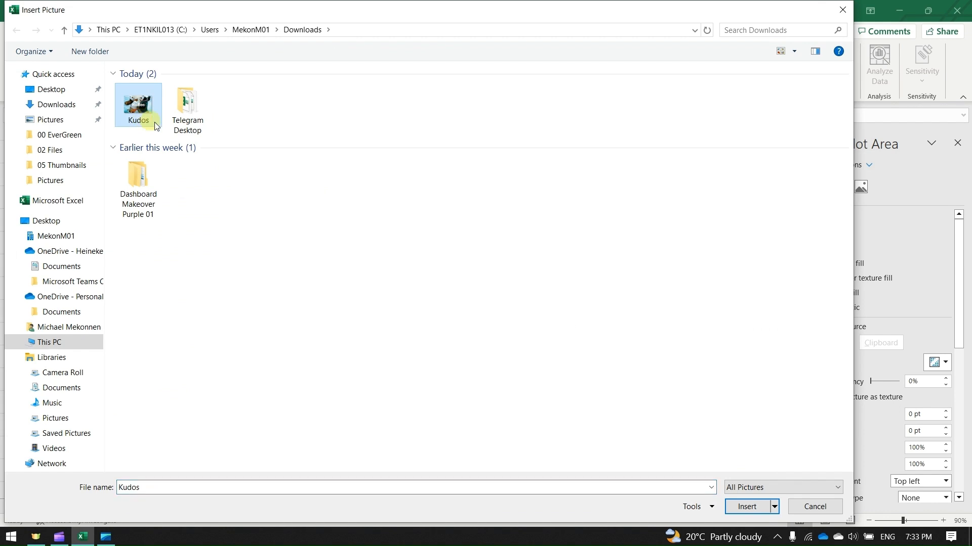
pyautogui.click(749, 509)
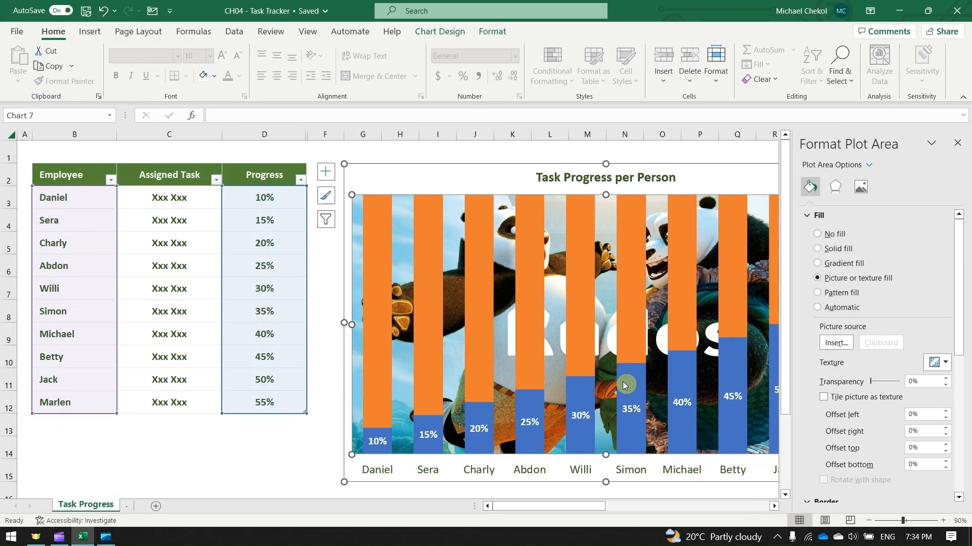
# Set the gap width of the orange chart series to 0% and give its bars a solid light grey fill
pyautogui.click(570, 354)
pyautogui.click(860, 187)
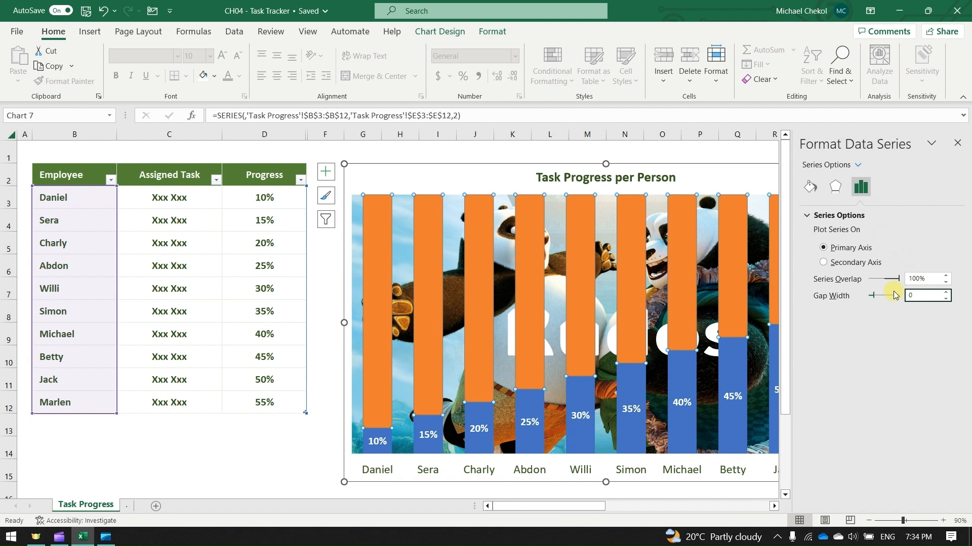
pyautogui.press('Return')
pyautogui.click(811, 188)
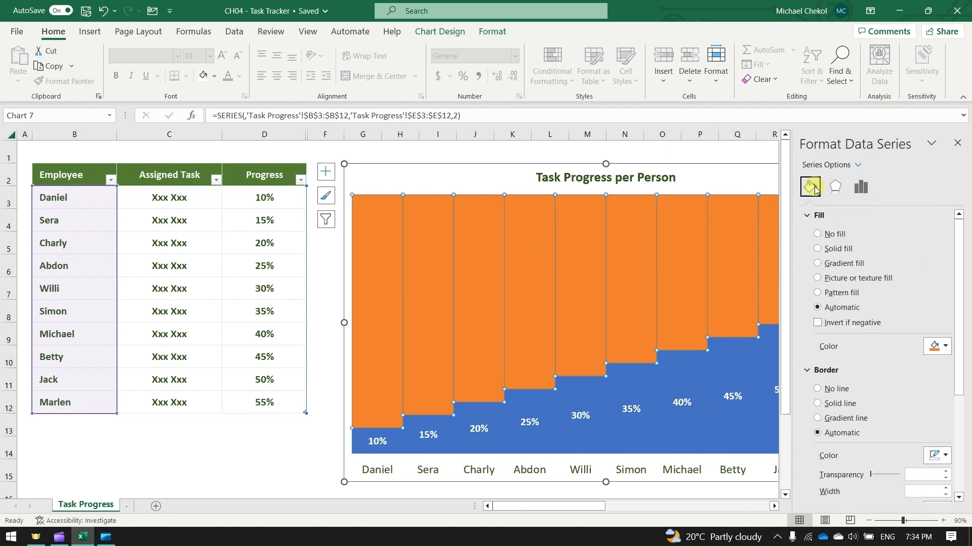
pyautogui.click(816, 248)
# Remove the fill of the blue progress series and outline its bars with a solid 2 pt border
pyautogui.click(637, 384)
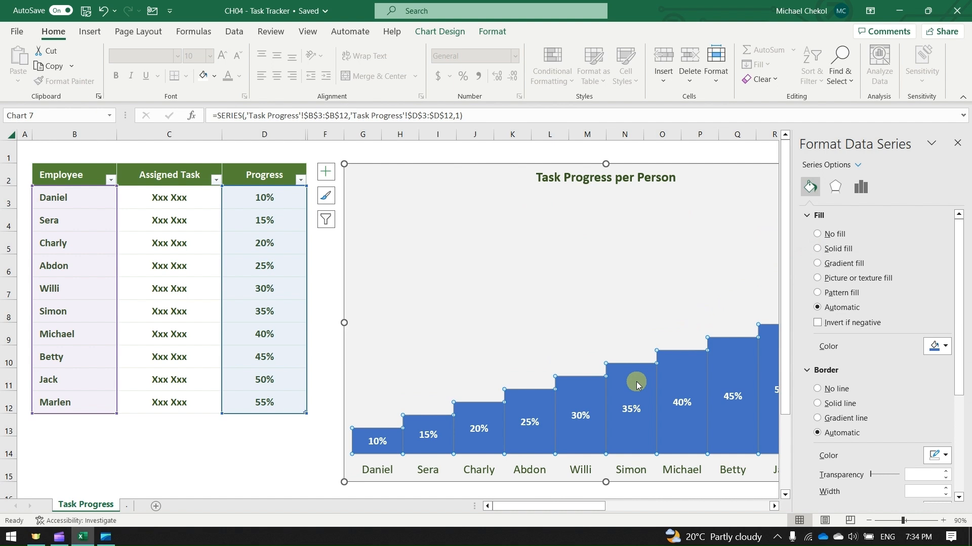
pyautogui.click(817, 235)
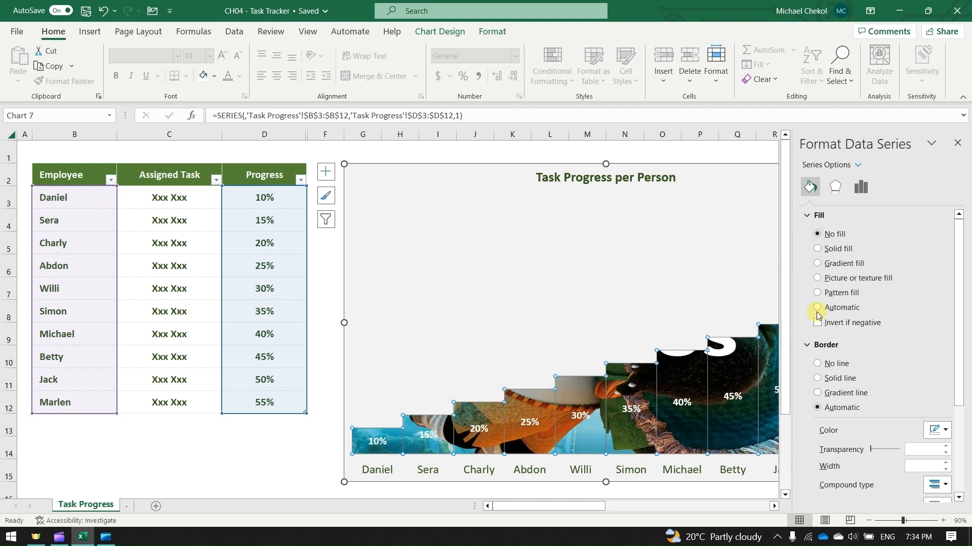
pyautogui.click(817, 379)
pyautogui.click(945, 462)
pyautogui.click(946, 462)
pyautogui.click(946, 462)
pyautogui.click(946, 462)
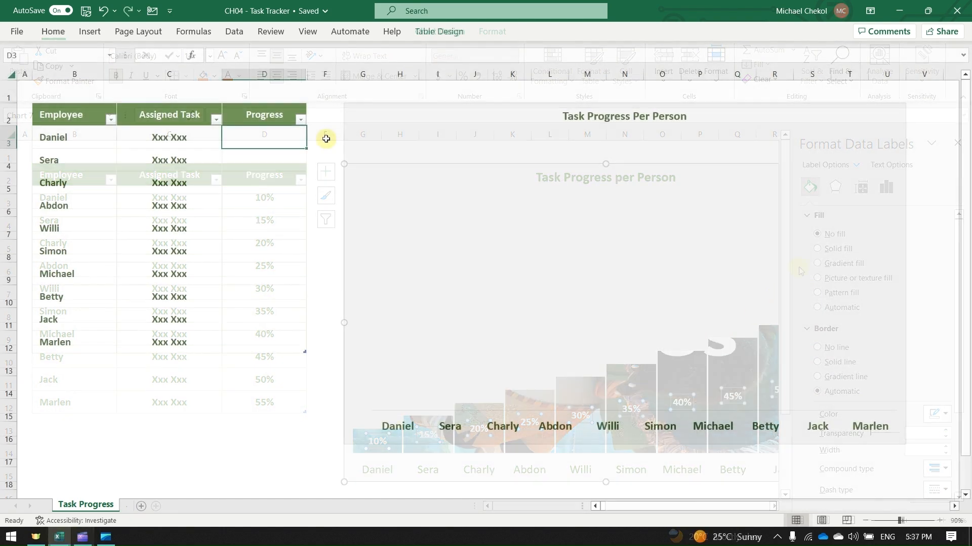
# Enter progress values of 15%, 20%, 25% and 30% in cells D5 to D8 of the task table
pyautogui.write('15')
pyautogui.press('Return')
pyautogui.write('20')
pyautogui.press('Return')
pyautogui.write('25')
pyautogui.press('Return')
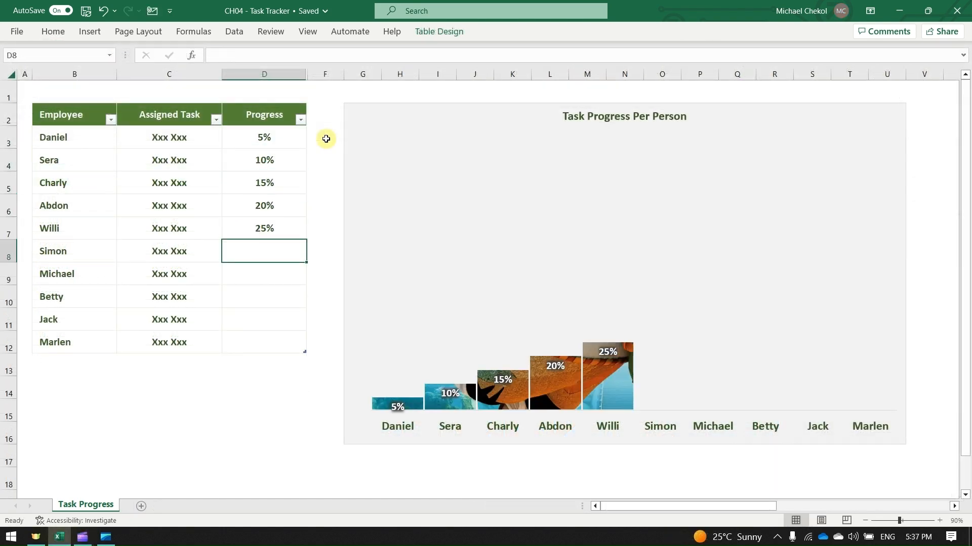
pyautogui.write('30')
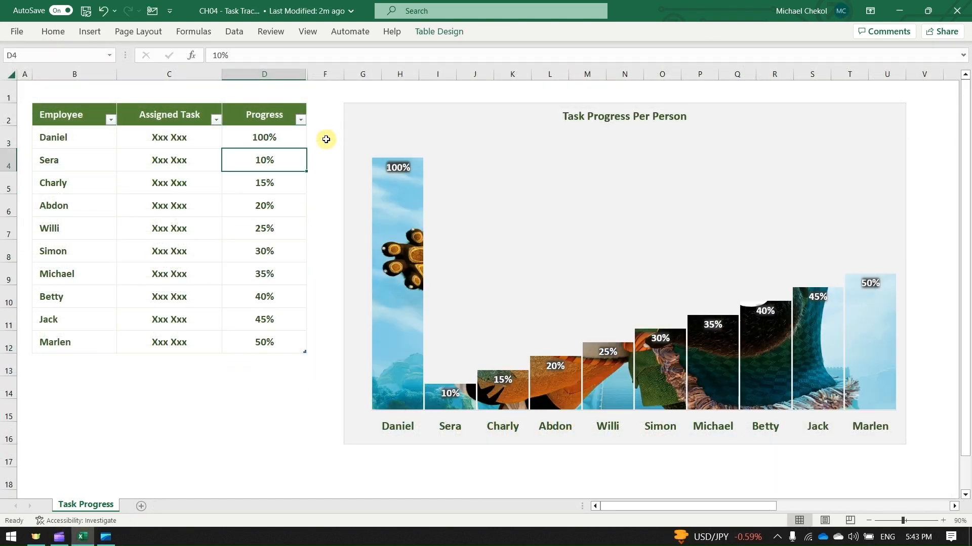
# Copy the 100% progress value down the Progress column row by row
pyautogui.hotkey('ctrl', 'd')
pyautogui.press('Down')
pyautogui.hotkey('ctrl', 'd')
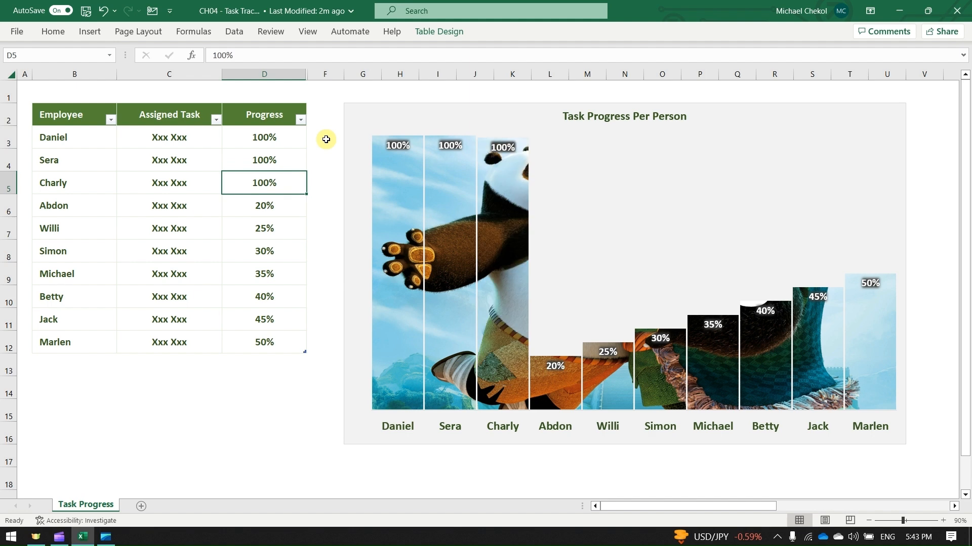
pyautogui.press('Down')
pyautogui.hotkey('ctrl', 'd')
pyautogui.press('Down')
pyautogui.hotkey('ctrl', 'd')
pyautogui.press('Down')
pyautogui.hotkey('ctrl', 'd')
pyautogui.press('Down')
pyautogui.hotkey('ctrl', 'd')
pyautogui.press('Down')
pyautogui.hotkey('ctrl', 'd')
pyautogui.press('Down')
pyautogui.hotkey('ctrl', 'd')
pyautogui.press('Down')
pyautogui.hotkey('ctrl', 'd')
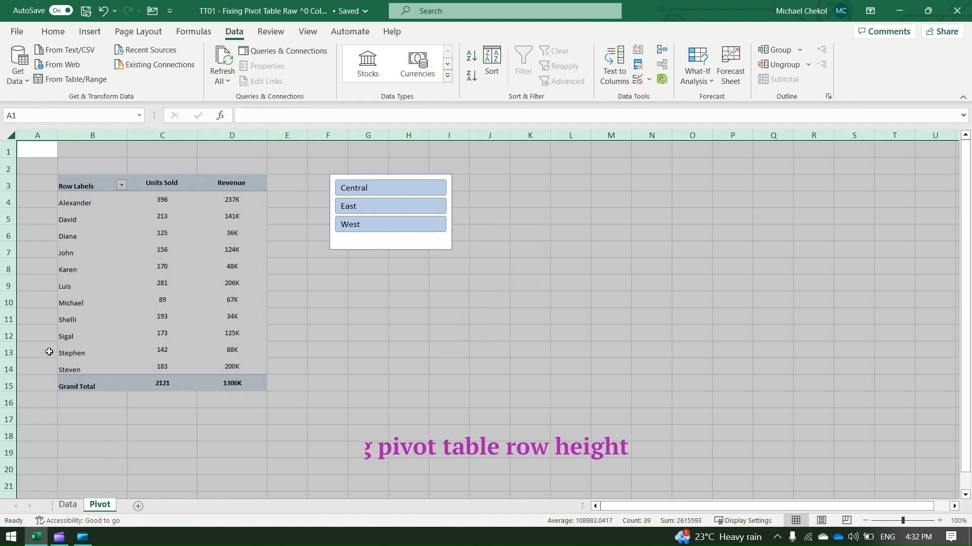
# Filter the pivot table by Central, East and West in turn with the slicer and observe its row heights
pyautogui.click(321, 357)
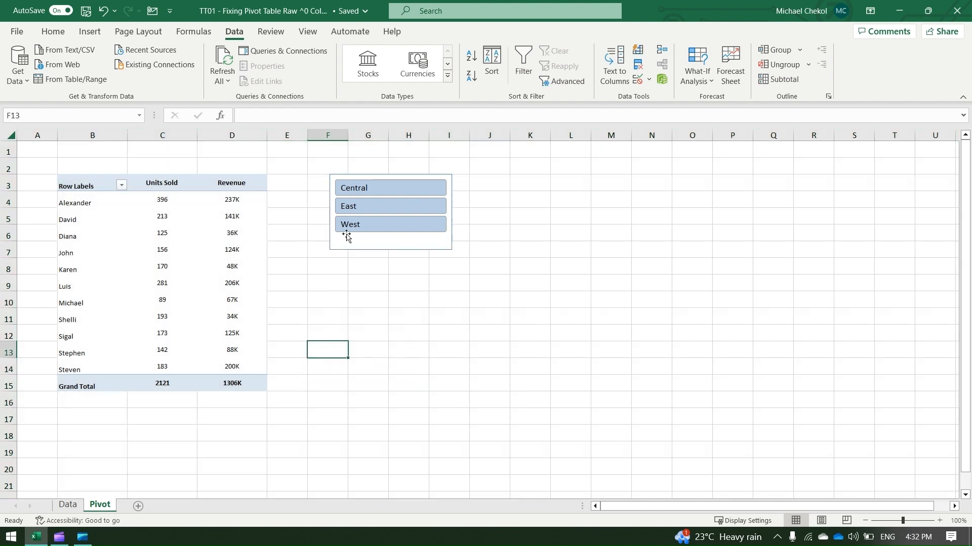
pyautogui.click(367, 191)
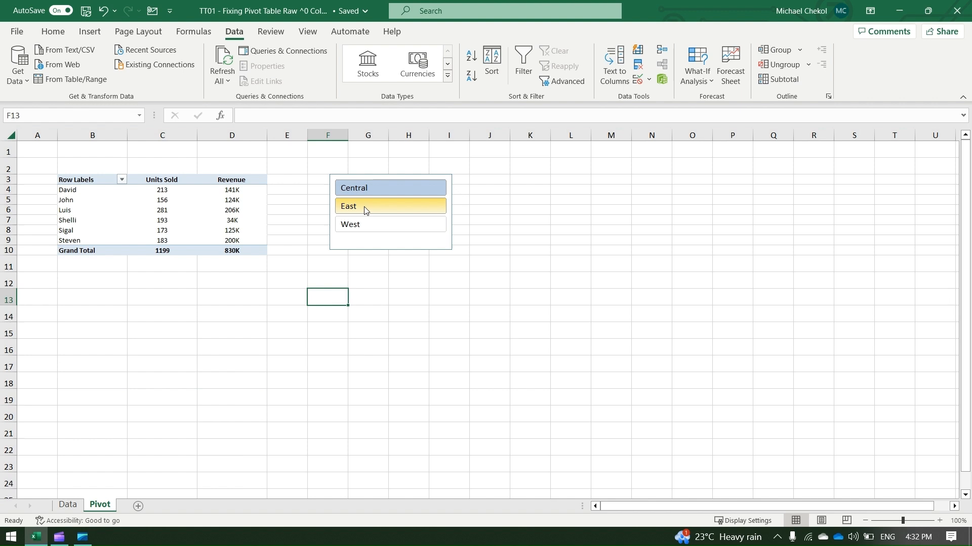
pyautogui.keyDown('ctrl'); pyautogui.click(363, 207); pyautogui.keyUp('ctrl')
pyautogui.keyDown('ctrl'); pyautogui.click(362, 225); pyautogui.keyUp('ctrl')
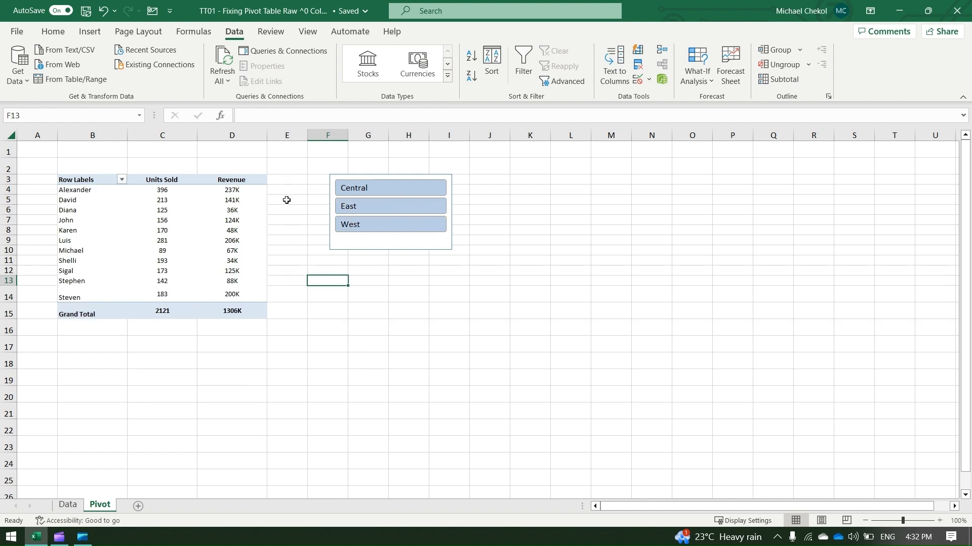
# Enlarge the font size of the entire empty column M in several increments to make the pivot table rows taller
pyautogui.click(621, 134)
pyautogui.click(53, 32)
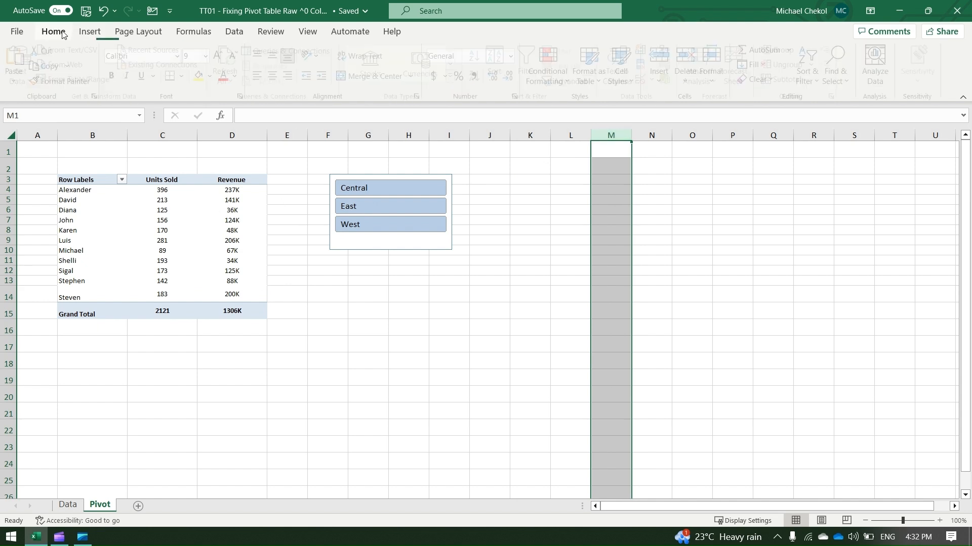
pyautogui.click(222, 56)
pyautogui.click(222, 56)
pyautogui.click(222, 56)
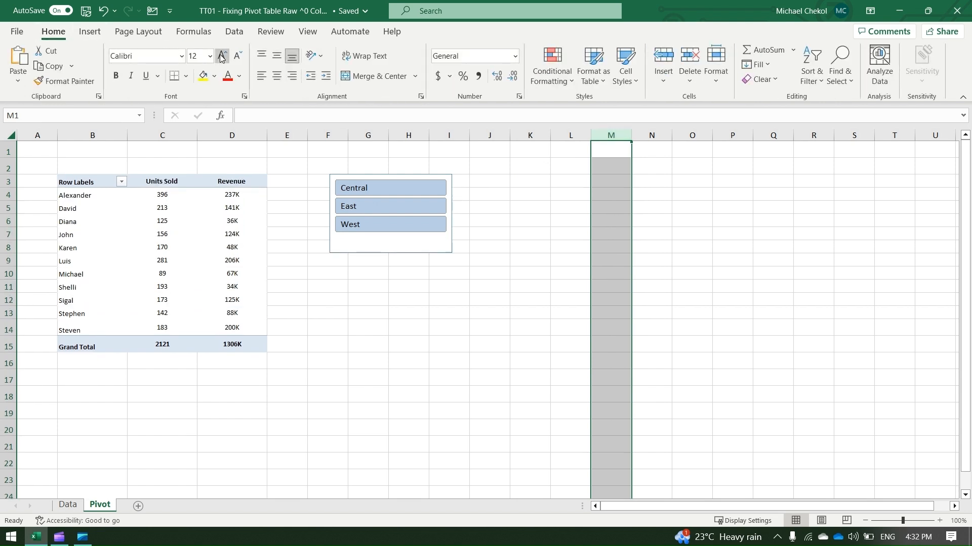
pyautogui.click(222, 56)
pyautogui.click(222, 56)
pyautogui.click(332, 306)
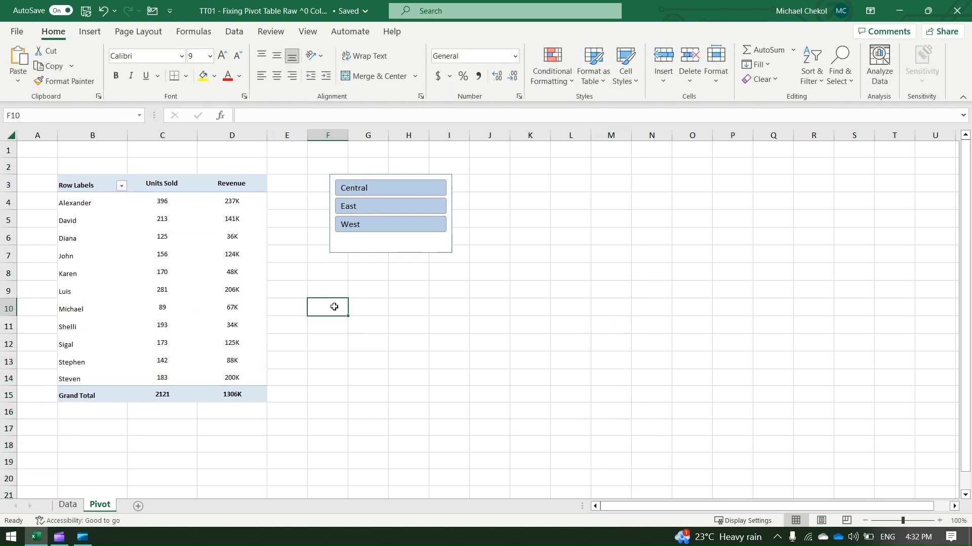
# Check that the row height holds while filtering the pivot table by East, West and Central
pyautogui.moveTo(361, 218); pyautogui.dragTo(364, 211)
pyautogui.click(366, 223)
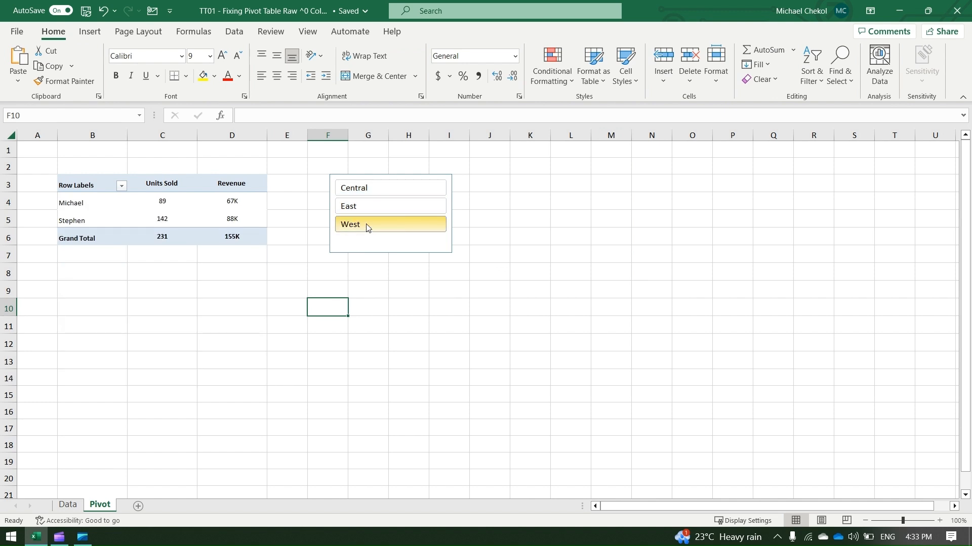
pyautogui.click(374, 202)
pyautogui.click(380, 193)
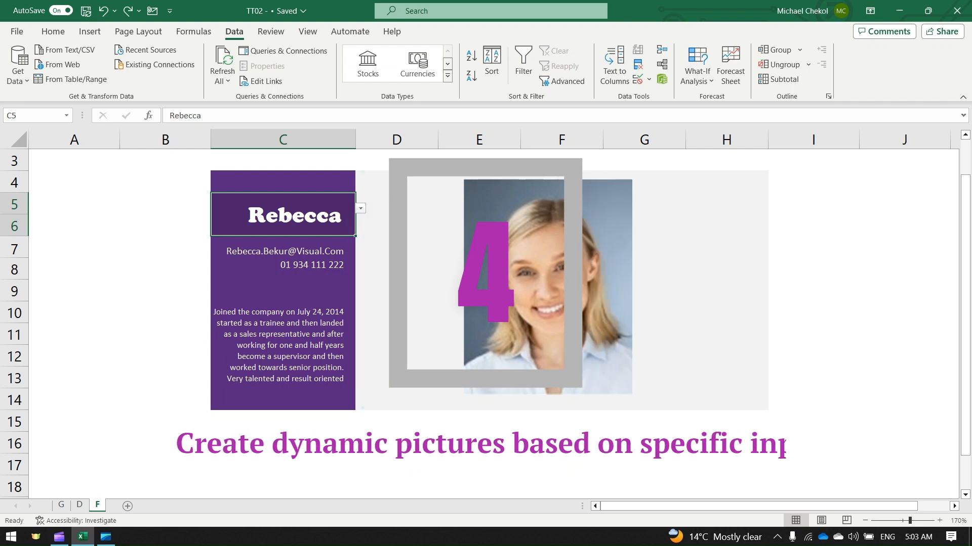
# Enter a different employee's first name in cell C5 of the profile card
pyautogui.write('Linda')
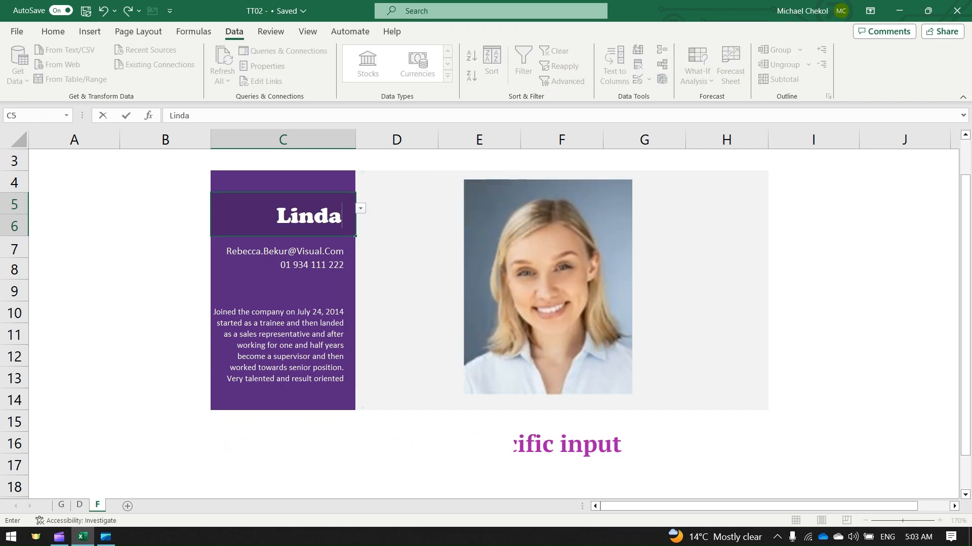
pyautogui.press('Return')
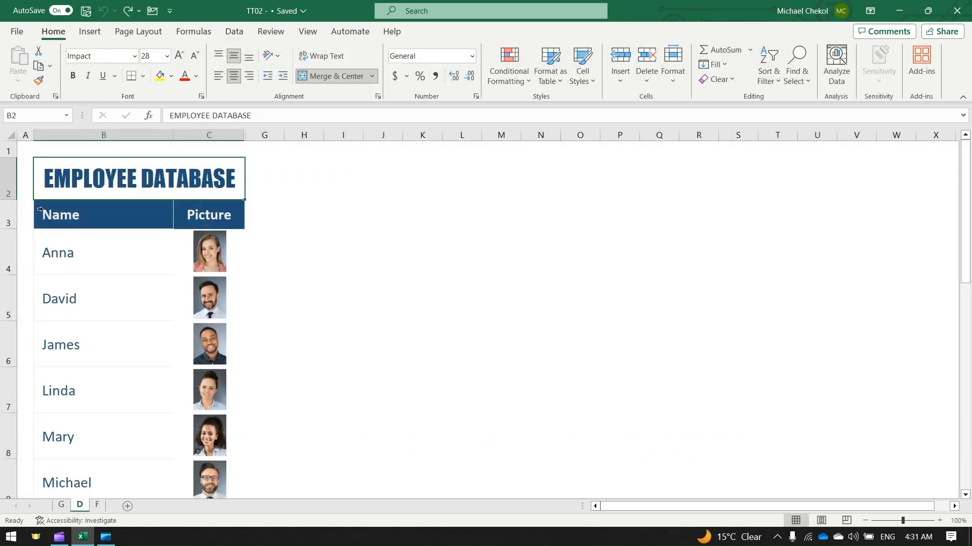
# Name the picture cell C4 in the employee database after the employee in that row
pyautogui.click(40, 209)
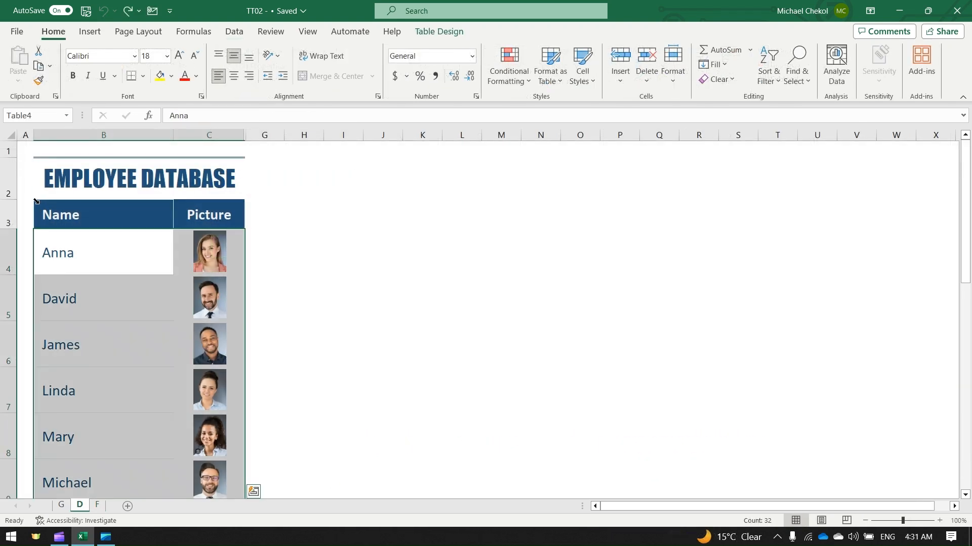
pyautogui.click(181, 296)
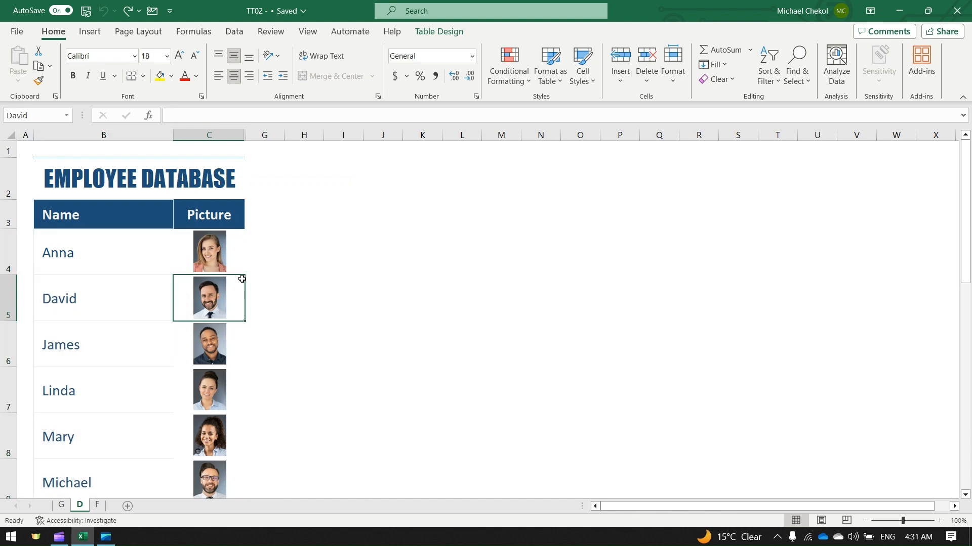
pyautogui.click(185, 256)
pyautogui.click(31, 115)
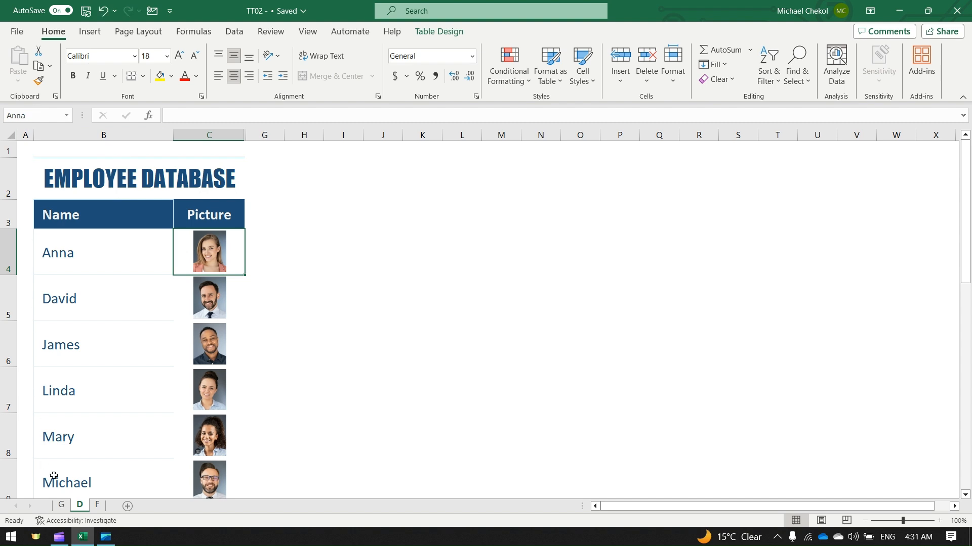
# Add a List data validation to cell C5 on sheet G, using the employee names in sheet D's Name column as source
pyautogui.click(63, 510)
pyautogui.click(232, 259)
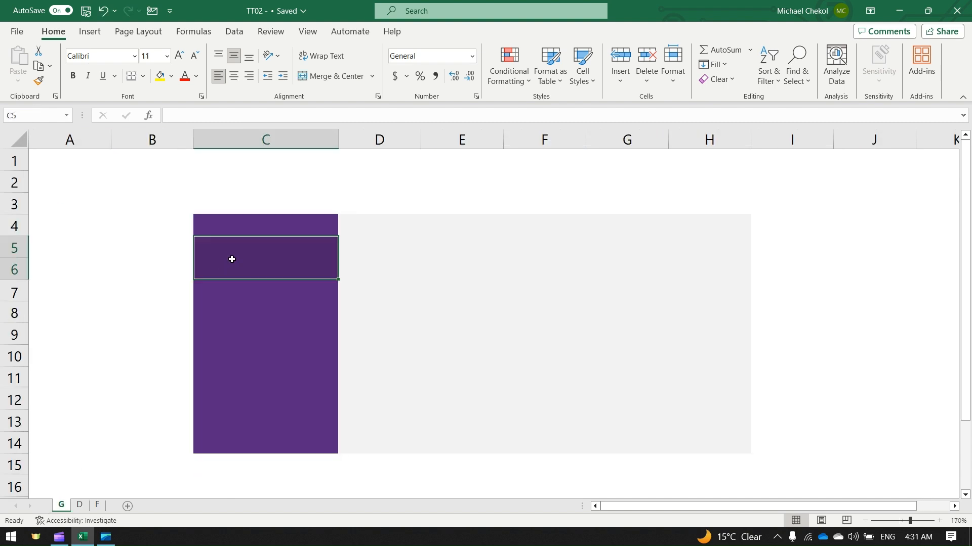
pyautogui.click(235, 32)
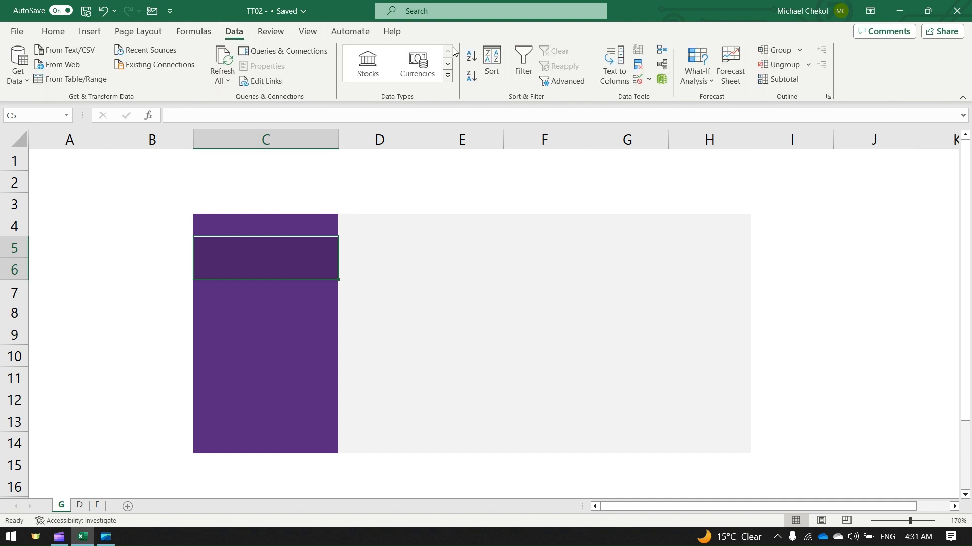
pyautogui.click(637, 80)
pyautogui.click(385, 266)
pyautogui.click(324, 306)
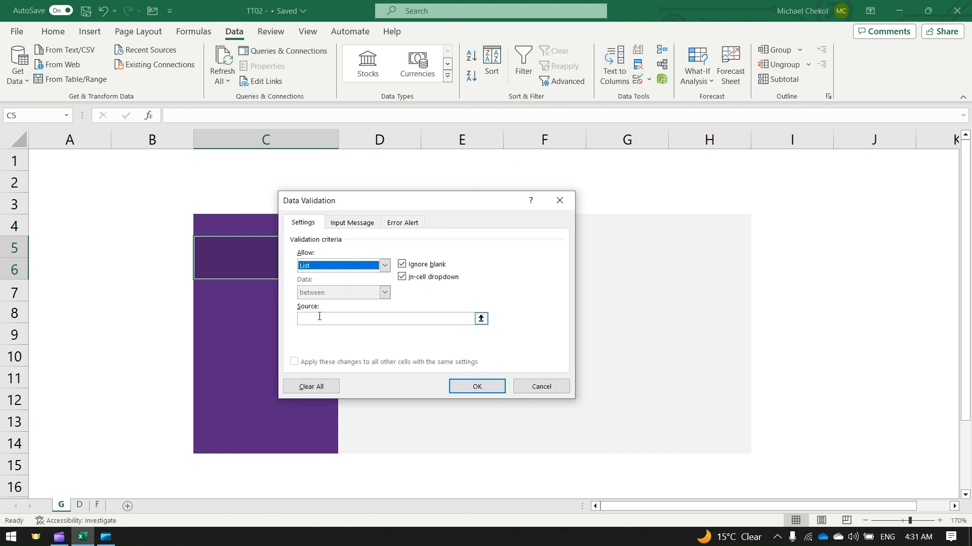
pyautogui.click(334, 318)
pyautogui.click(79, 505)
pyautogui.moveTo(116, 253); pyautogui.dragTo(116, 494)
pyautogui.click(477, 386)
pyautogui.click(343, 253)
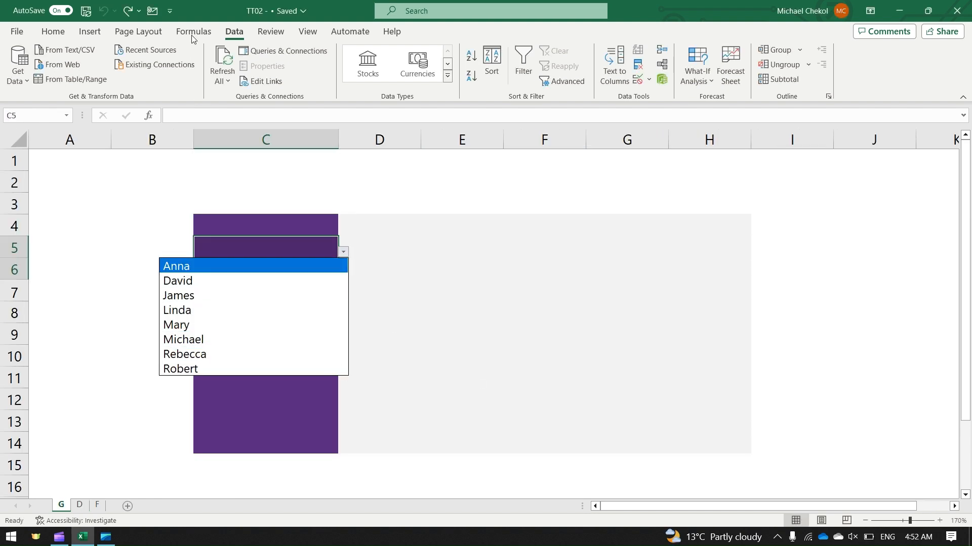
# Define a workbook-scoped name Employee that refers to an INDIRECT formula on cell C5 of sheet G
pyautogui.click(192, 31)
pyautogui.click(403, 53)
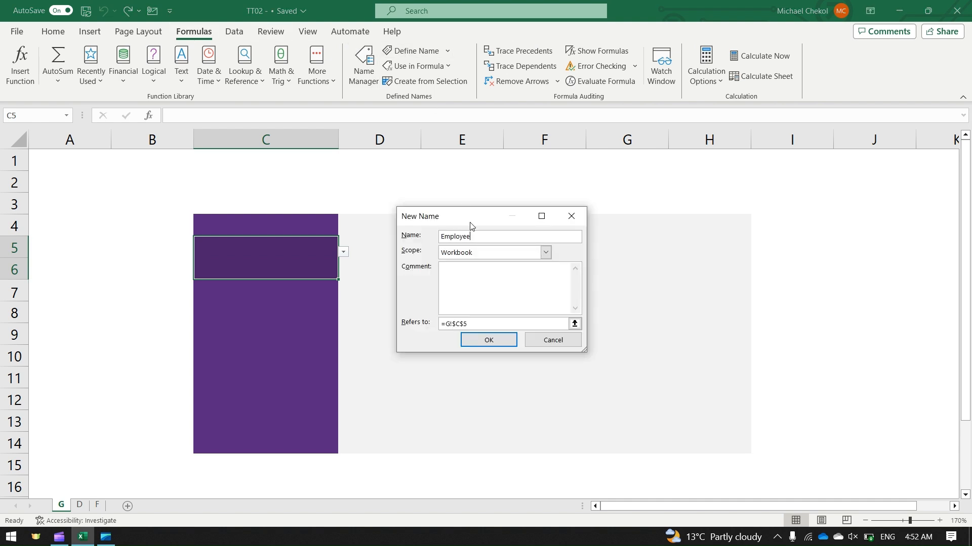
pyautogui.moveTo(474, 325); pyautogui.dragTo(425, 324)
pyautogui.press('BackSpace')
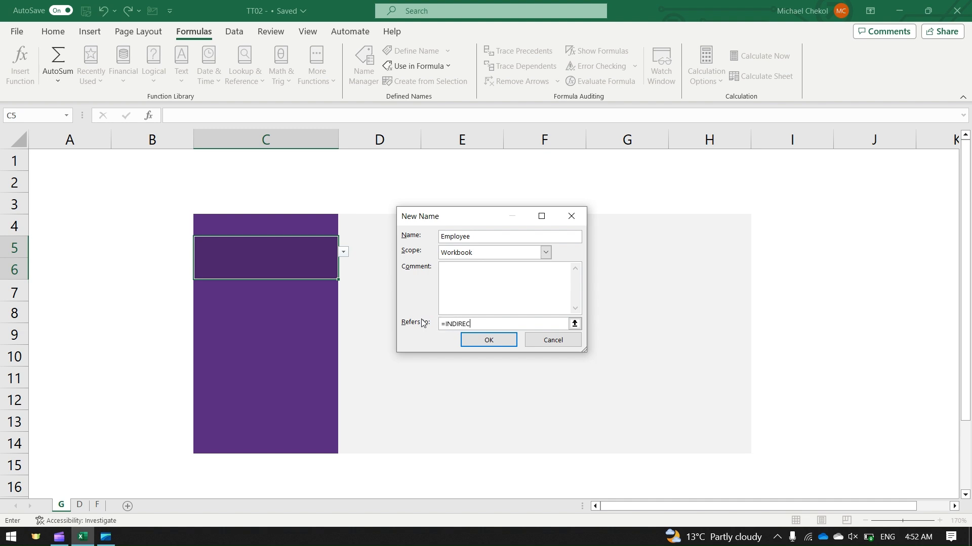
pyautogui.write('=INDIRECT(')
pyautogui.click(295, 276)
pyautogui.write(')')
pyautogui.click(482, 340)
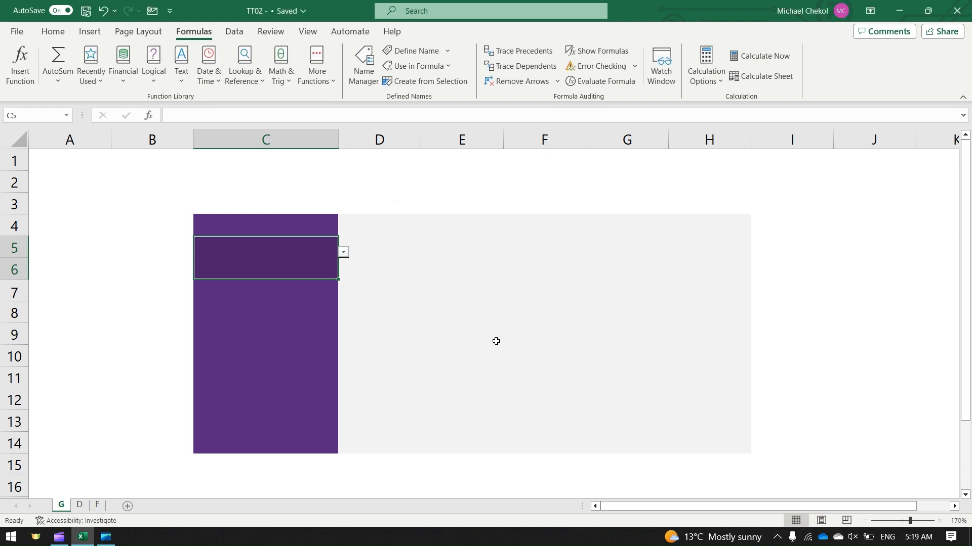
# Choose the first employee from the dropdown list in cell C5
pyautogui.click(343, 253)
pyautogui.click(310, 266)
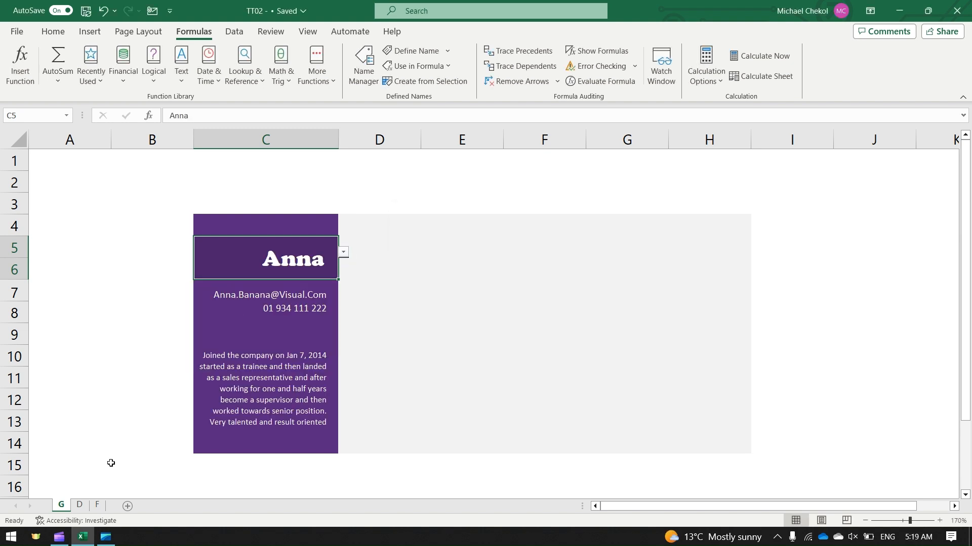
# Copy the first employee's picture from sheet D onto the grey card area of sheet G, enlarge it and position it
pyautogui.click(79, 505)
pyautogui.rightClick(210, 251)
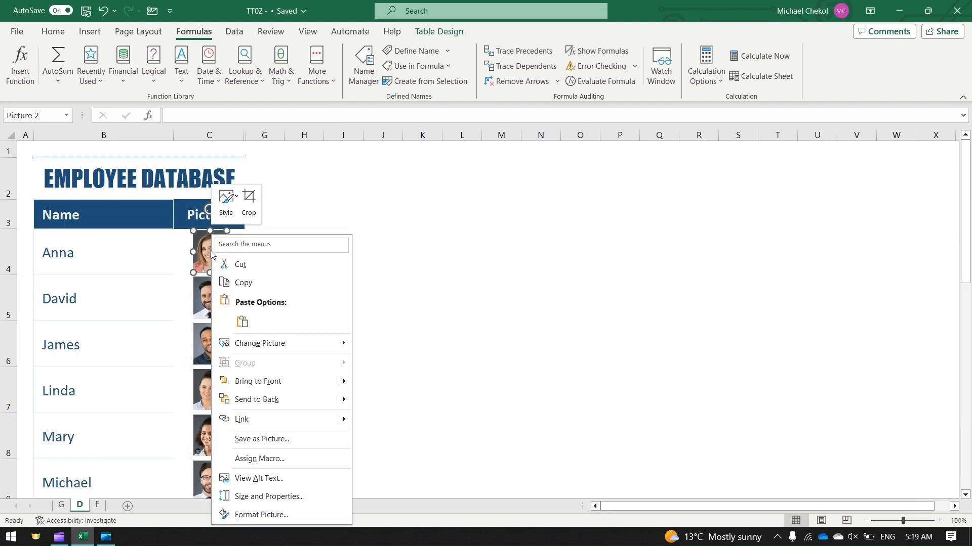
pyautogui.click(235, 280)
pyautogui.click(61, 505)
pyautogui.rightClick(456, 271)
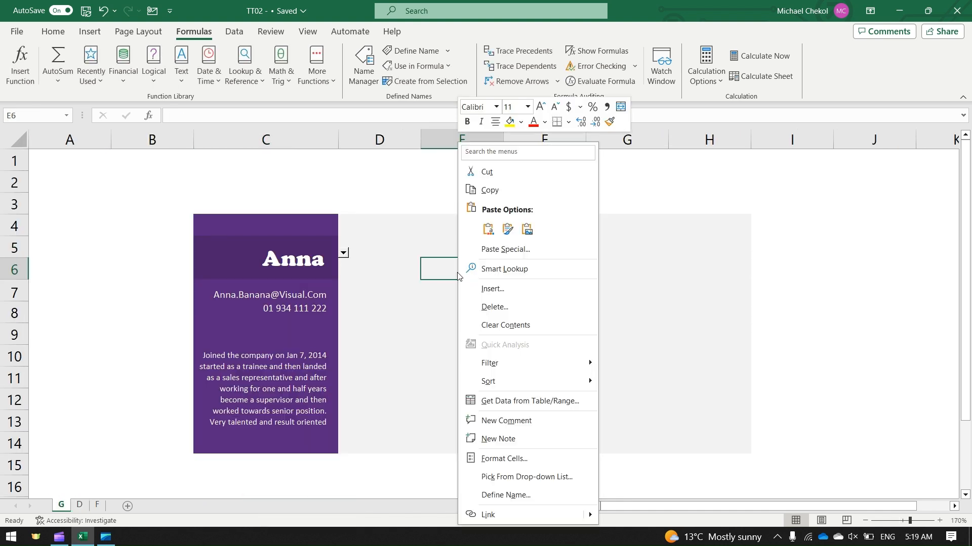
pyautogui.click(488, 230)
pyautogui.moveTo(477, 328); pyautogui.dragTo(576, 449)
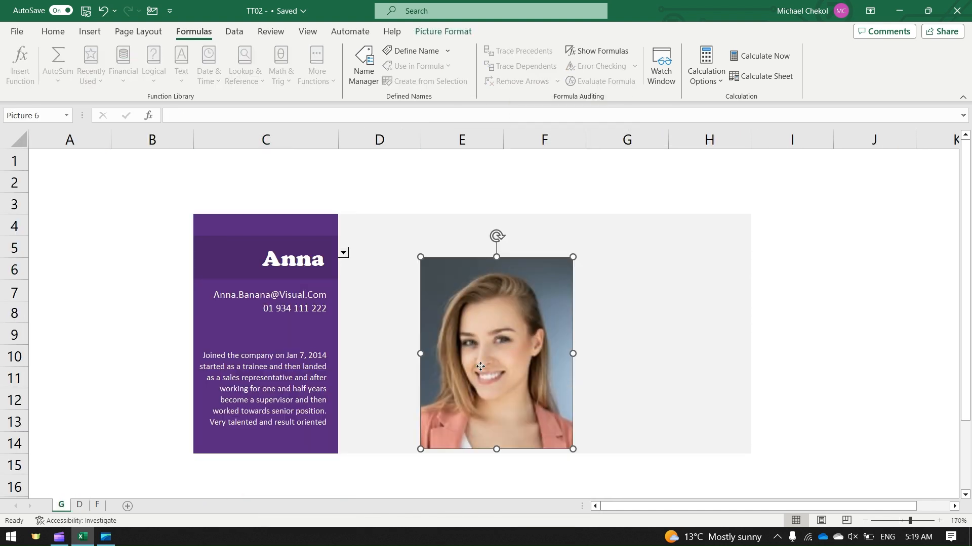
pyautogui.moveTo(480, 370); pyautogui.dragTo(492, 346)
# Link the pasted picture to the defined name with the formula =Employee and centre it on the grey card area
pyautogui.click(174, 114)
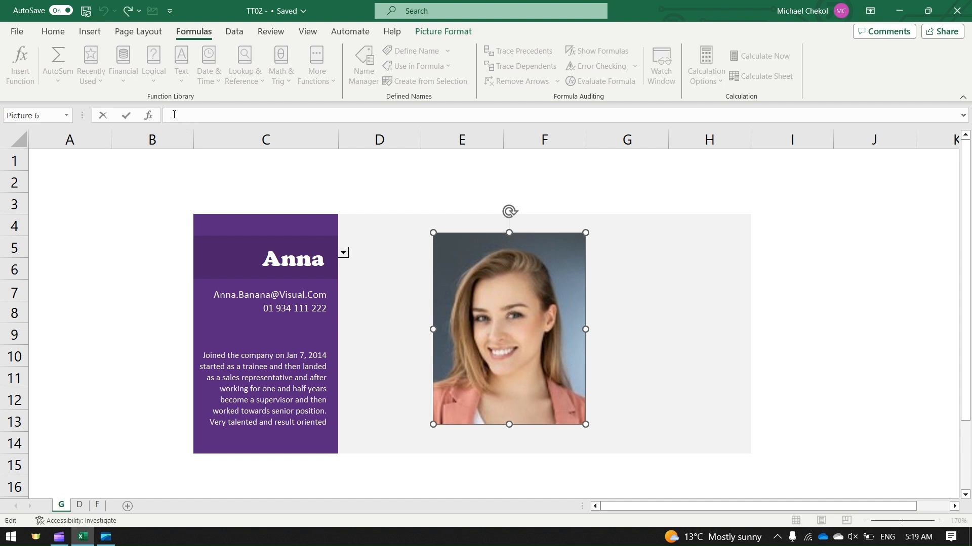
pyautogui.write('=Employee')
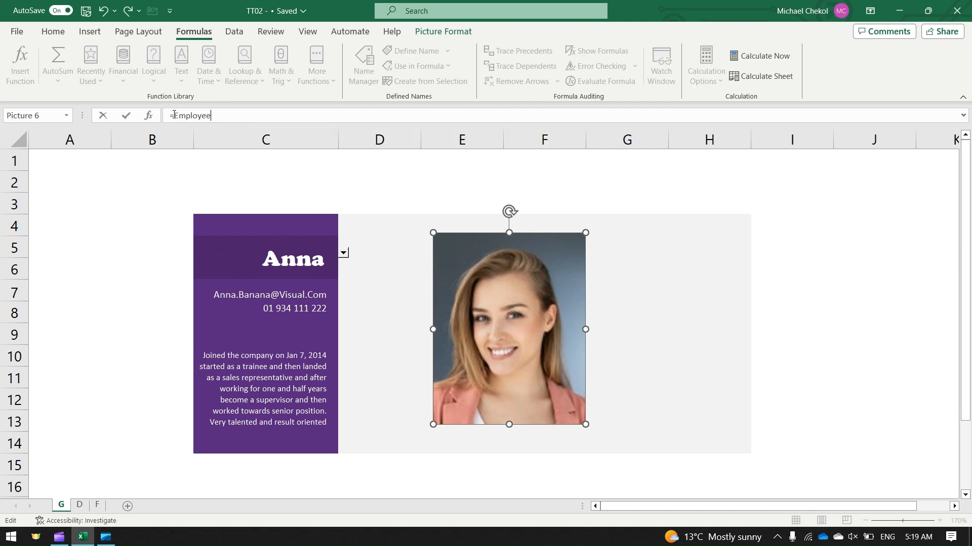
pyautogui.press('Return')
pyautogui.moveTo(555, 362); pyautogui.dragTo(683, 425)
# Choose the second, third and fourth employees in turn from the C5 dropdown to test the linked picture
pyautogui.click(343, 252)
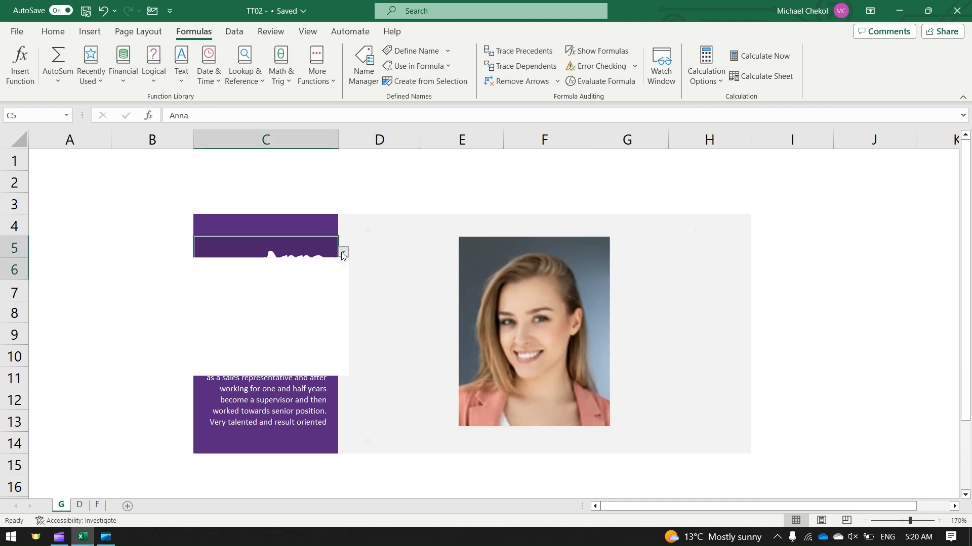
pyautogui.click(295, 281)
pyautogui.click(344, 252)
pyautogui.click(303, 295)
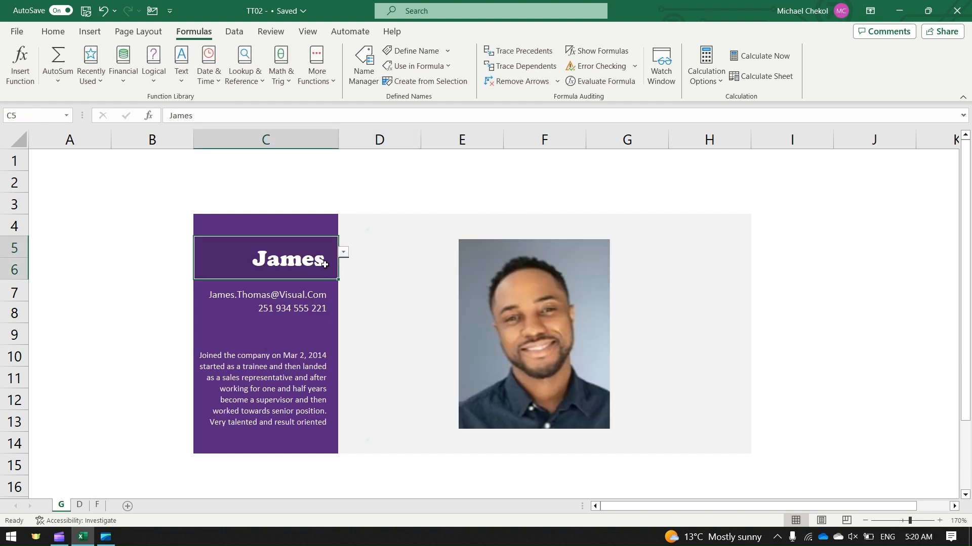
pyautogui.click(342, 253)
pyautogui.click(288, 306)
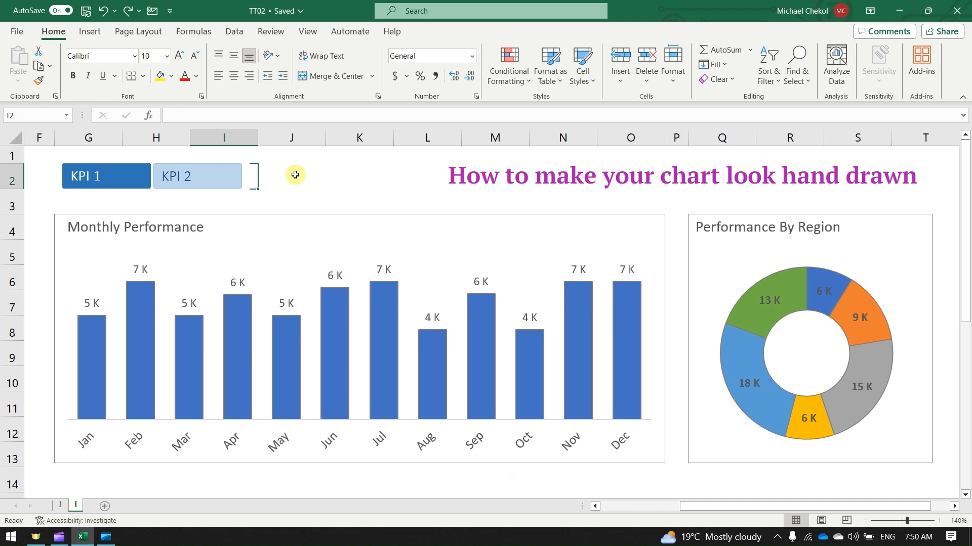
# Set the font of the Monthly Performance and Performance By Region charts to Ink Free
pyautogui.click(280, 217)
pyautogui.click(116, 55)
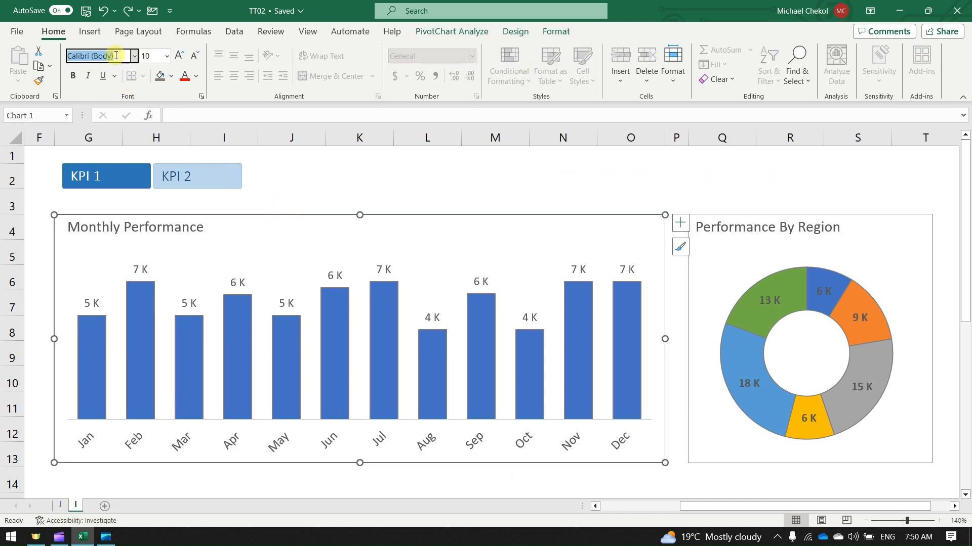
pyautogui.press('Return')
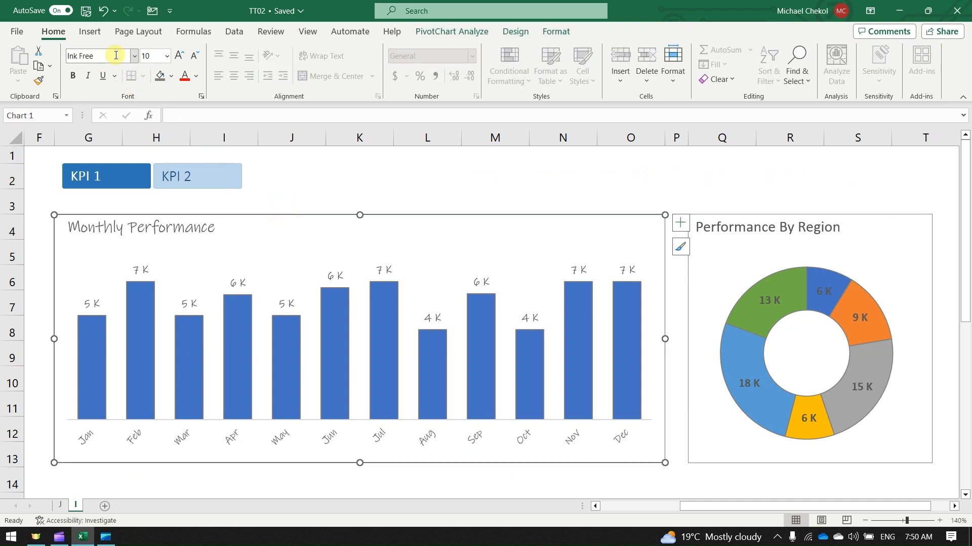
pyautogui.click(715, 214)
pyautogui.click(120, 57)
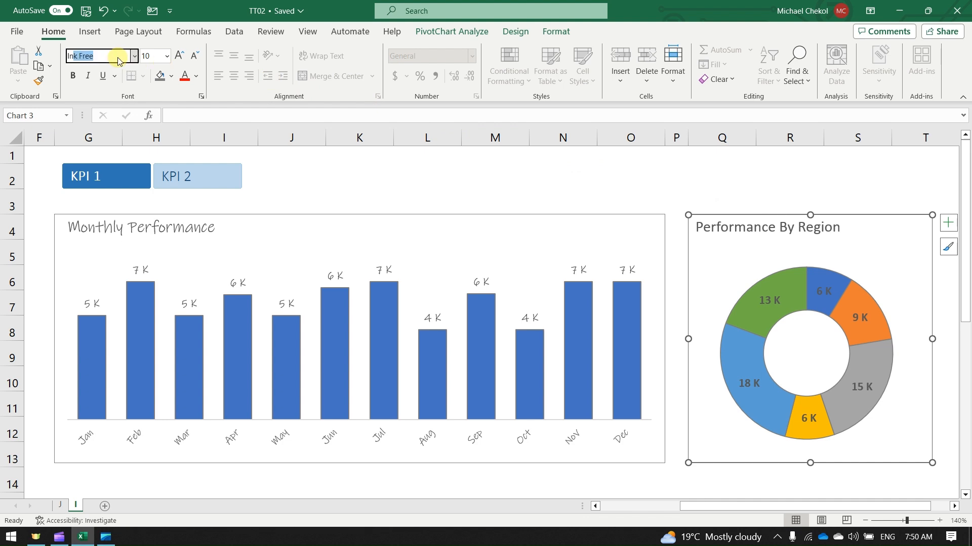
pyautogui.press('Return')
# Apply the gently wavy Sketched outline to the chart areas of both the monthly and the region chart
pyautogui.click(293, 215)
pyautogui.click(553, 35)
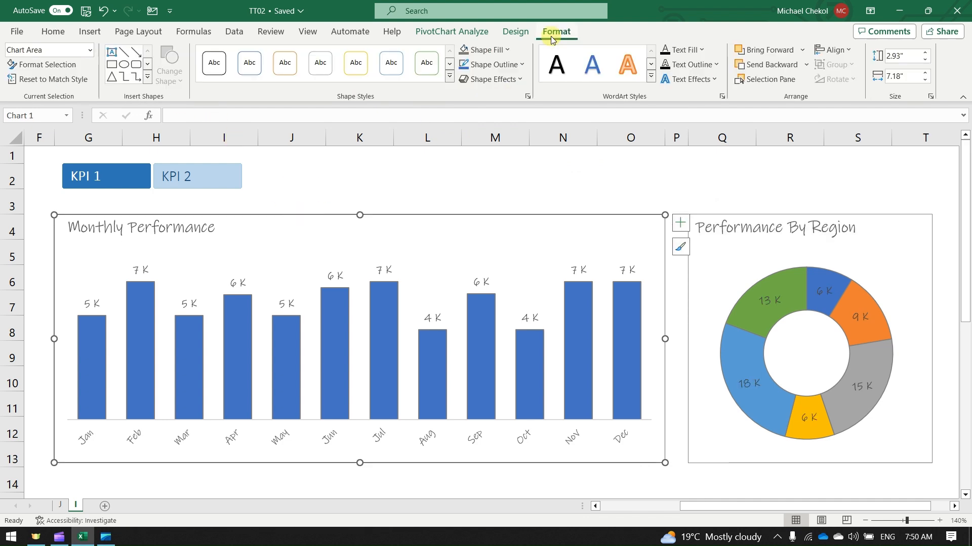
pyautogui.click(493, 64)
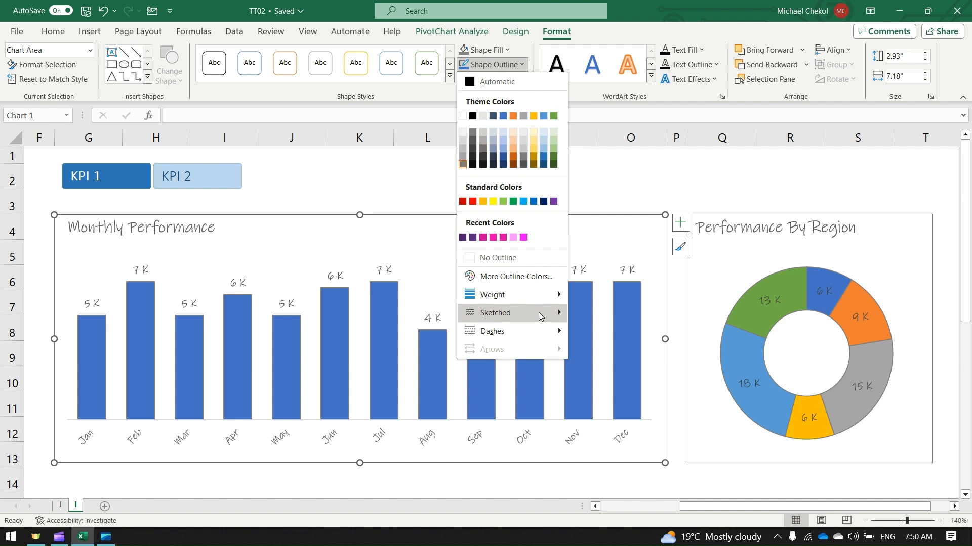
pyautogui.moveTo(539, 316)
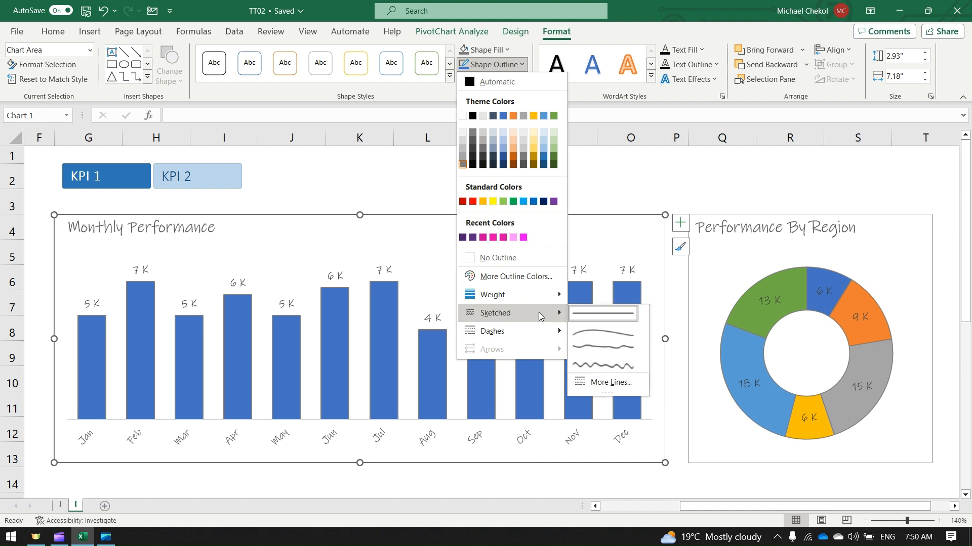
pyautogui.click(588, 346)
pyautogui.click(727, 217)
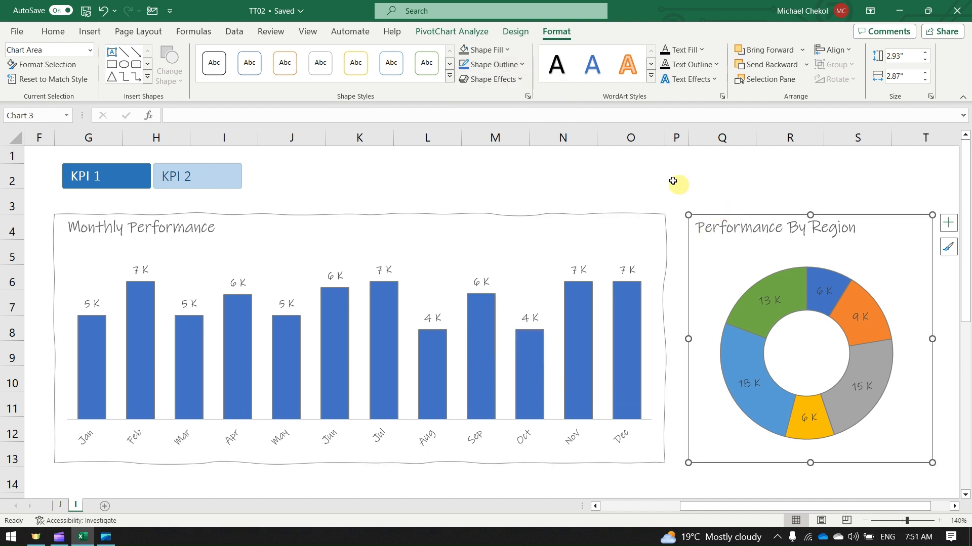
pyautogui.click(506, 64)
pyautogui.moveTo(524, 318)
pyautogui.click(587, 347)
# Apply the strongly wavy Sketched outline to the monthly columns and to the doughnut slices
pyautogui.click(385, 306)
pyautogui.click(503, 64)
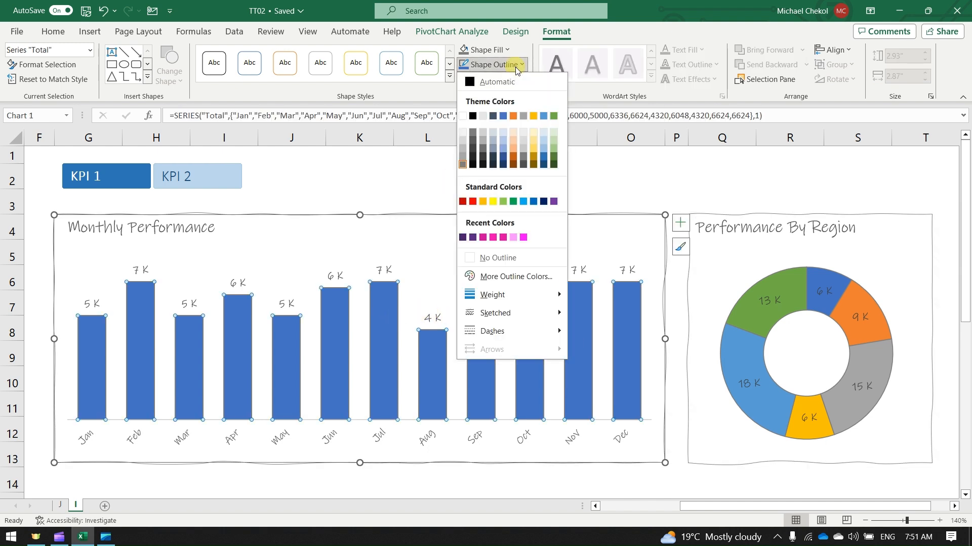
pyautogui.moveTo(515, 313)
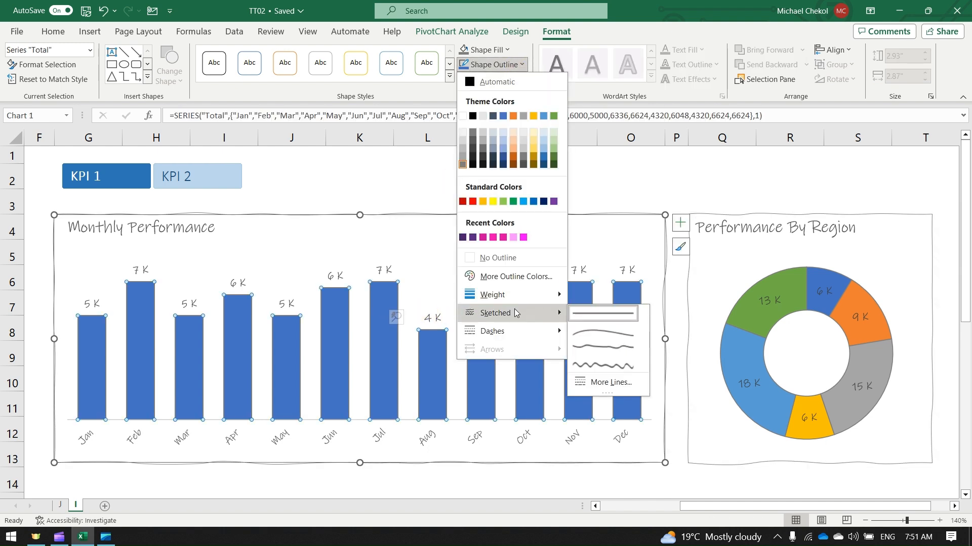
pyautogui.click(584, 365)
pyautogui.click(751, 319)
pyautogui.click(522, 64)
pyautogui.moveTo(515, 312)
pyautogui.click(586, 366)
# Fill the Monthly Performance columns with dark grey and choose KPI 1 in the slicer
pyautogui.click(243, 337)
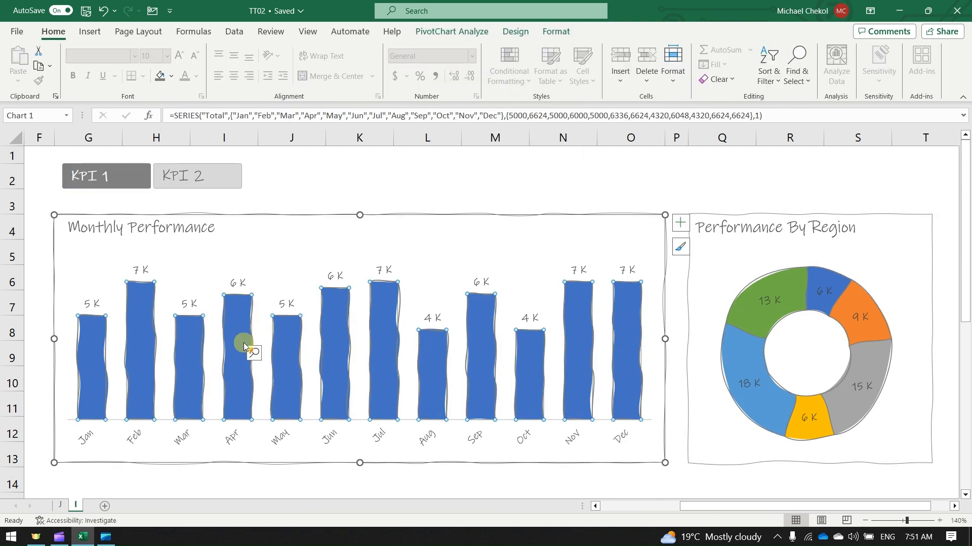
pyautogui.click(172, 76)
pyautogui.click(160, 176)
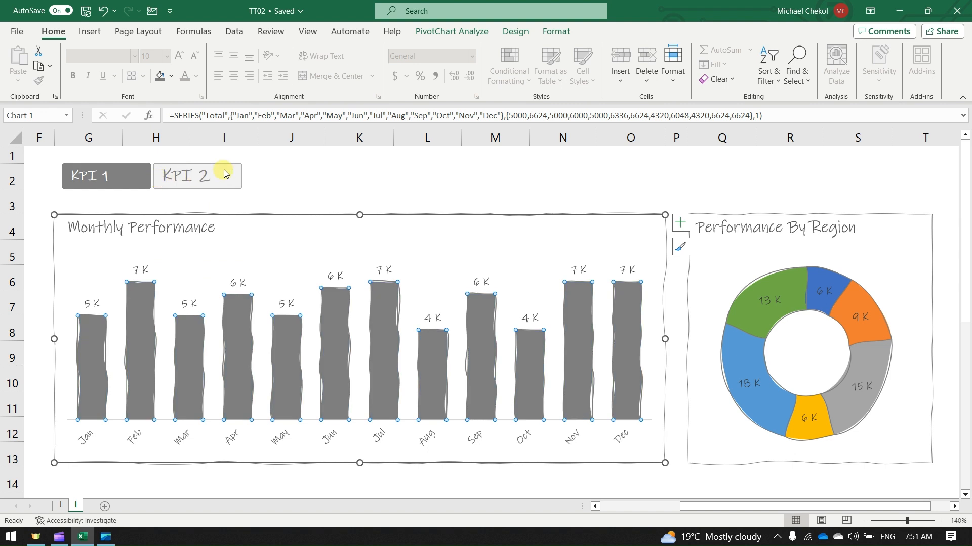
pyautogui.click(253, 171)
pyautogui.click(135, 176)
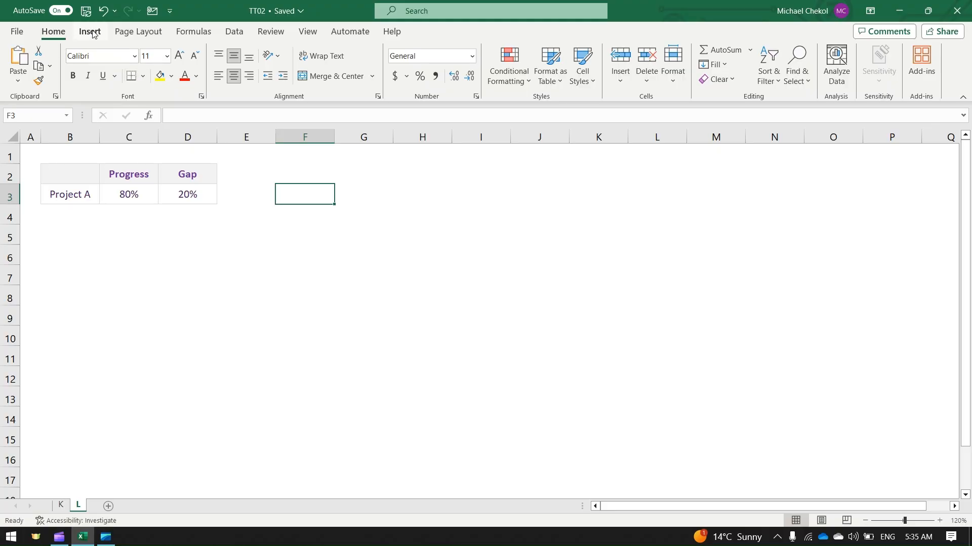
# Insert a doughnut chart on sheet L with a series named Scale whose values are twenty ones
pyautogui.click(90, 32)
pyautogui.click(361, 79)
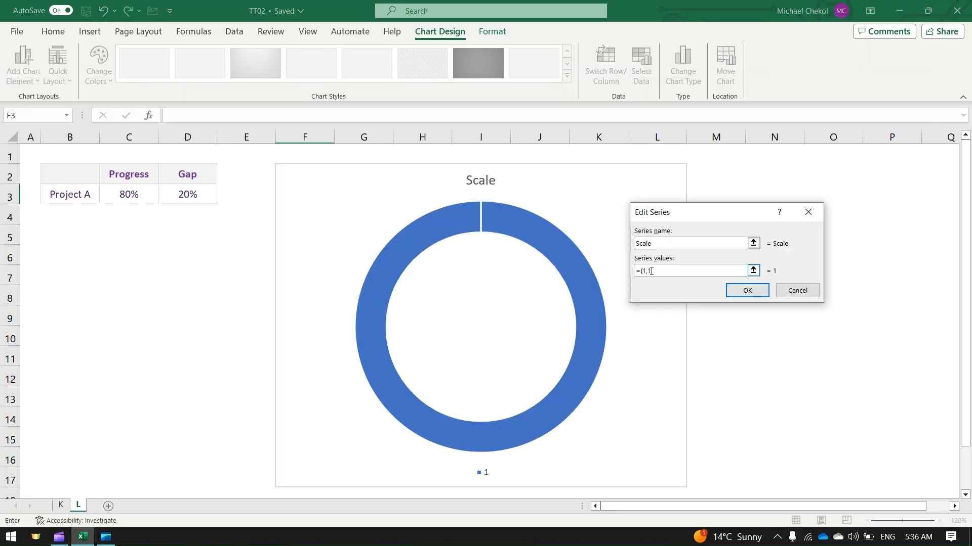
pyautogui.write(',1,1,1,1,1,1,1,1,1,1,1,1,1,1')
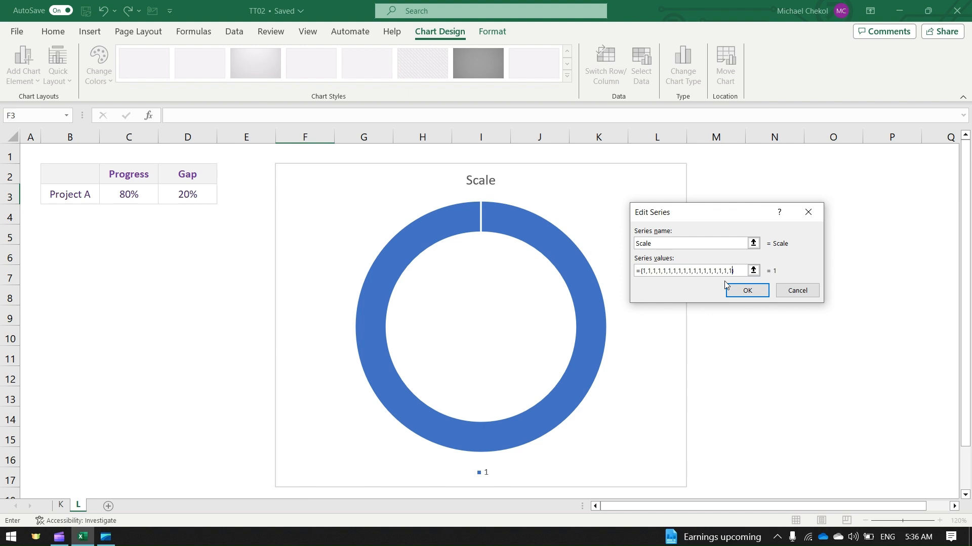
pyautogui.click(736, 290)
pyautogui.click(831, 342)
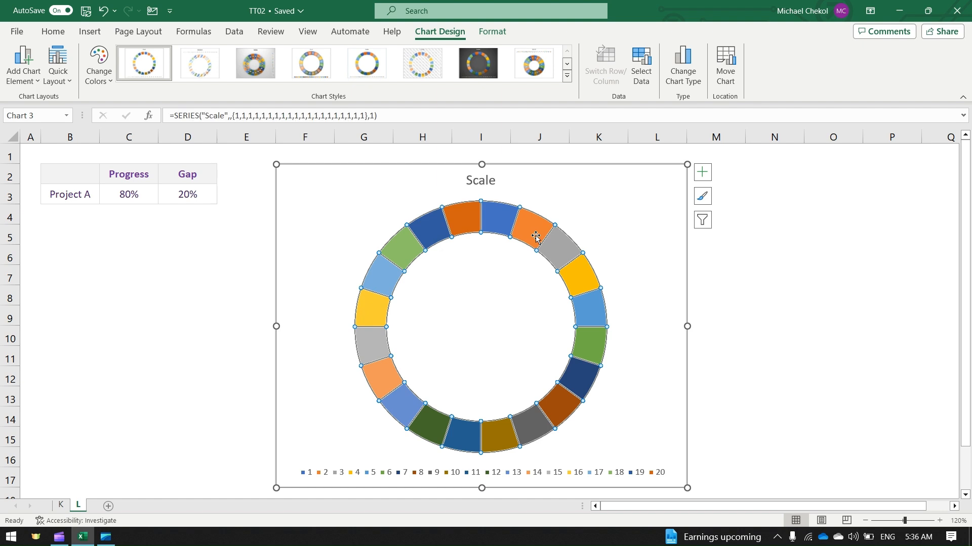
# Edit the first of the two Scale series so its values come from cells C3:D3
pyautogui.rightClick(498, 233)
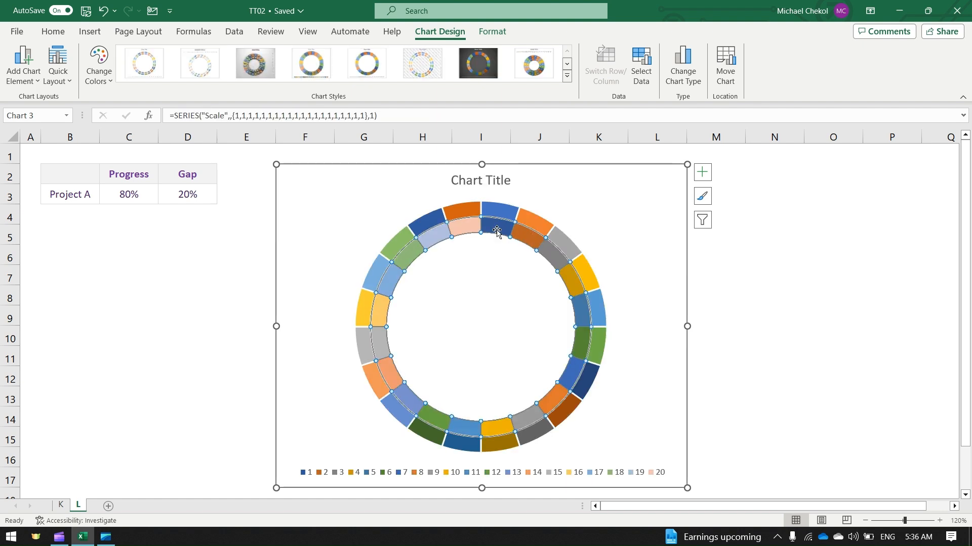
pyautogui.click(537, 297)
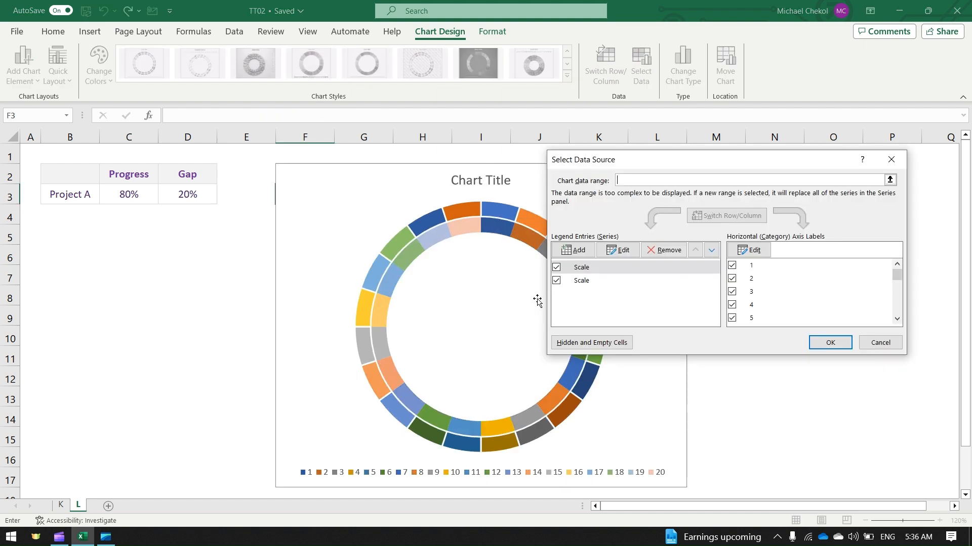
pyautogui.click(618, 250)
pyautogui.click(678, 272)
pyautogui.moveTo(638, 271); pyautogui.dragTo(783, 283)
pyautogui.press('BackSpace')
pyautogui.moveTo(133, 193); pyautogui.dragTo(199, 193)
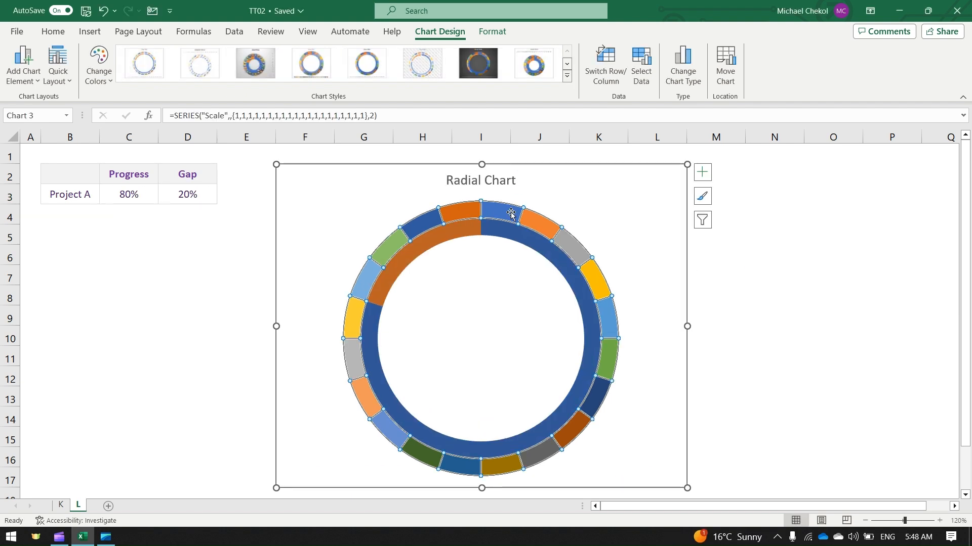
# Fill the outer Scale ring with purple and place the Progress doughnut series on the secondary axis
pyautogui.click(54, 32)
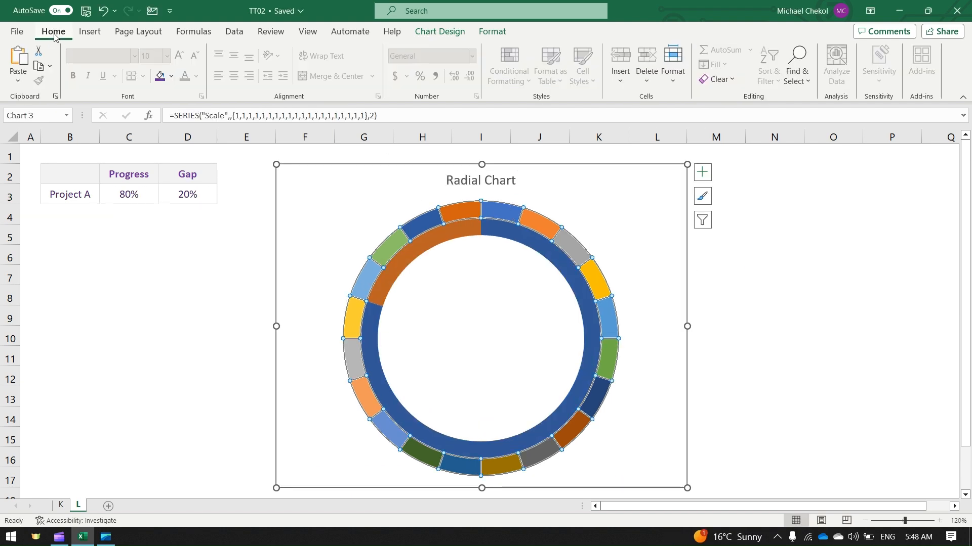
pyautogui.click(160, 76)
pyautogui.rightClick(502, 232)
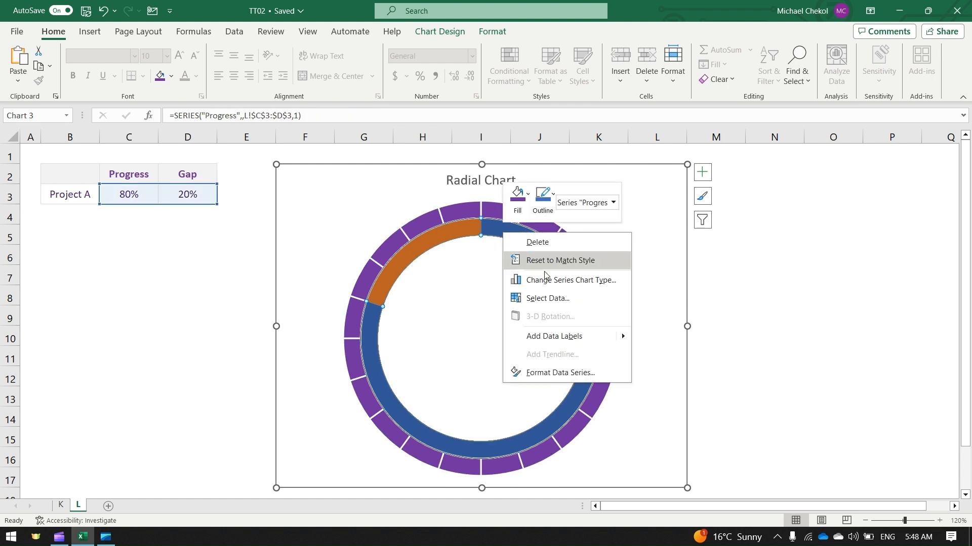
pyautogui.click(546, 280)
pyautogui.click(649, 351)
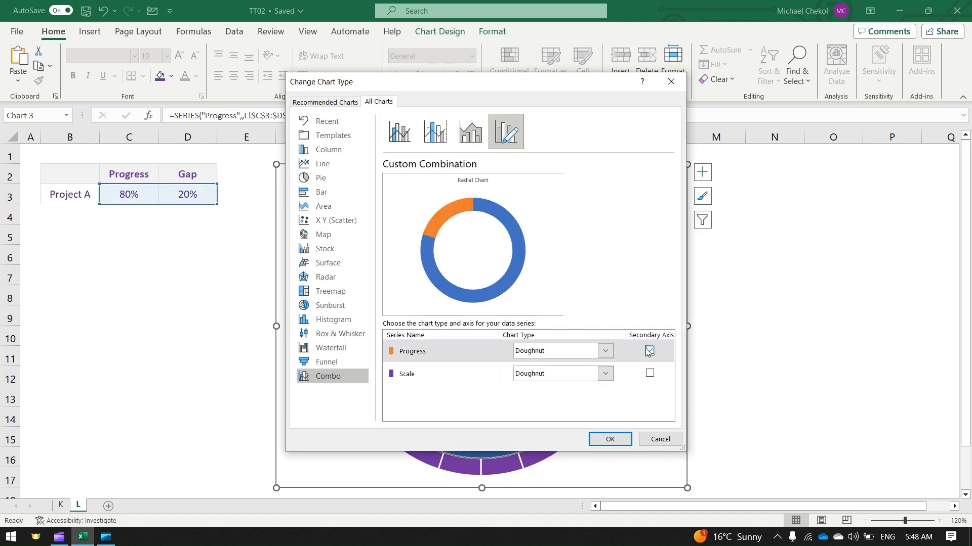
pyautogui.click(610, 440)
# Give the orange gap slice of the Progress ring a solid white fill with 30% transparency
pyautogui.rightClick(607, 441)
pyautogui.click(639, 409)
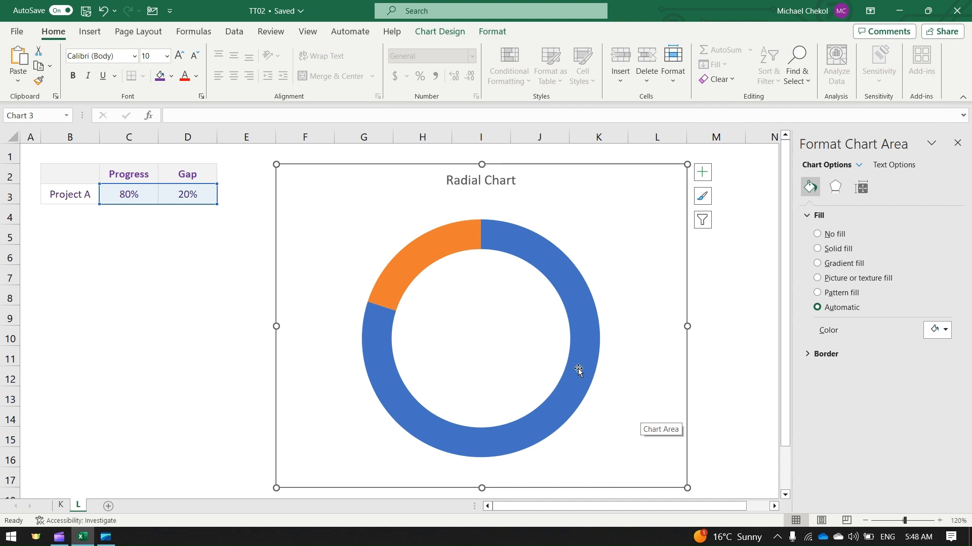
pyautogui.click(419, 264)
pyautogui.click(419, 265)
pyautogui.click(945, 348)
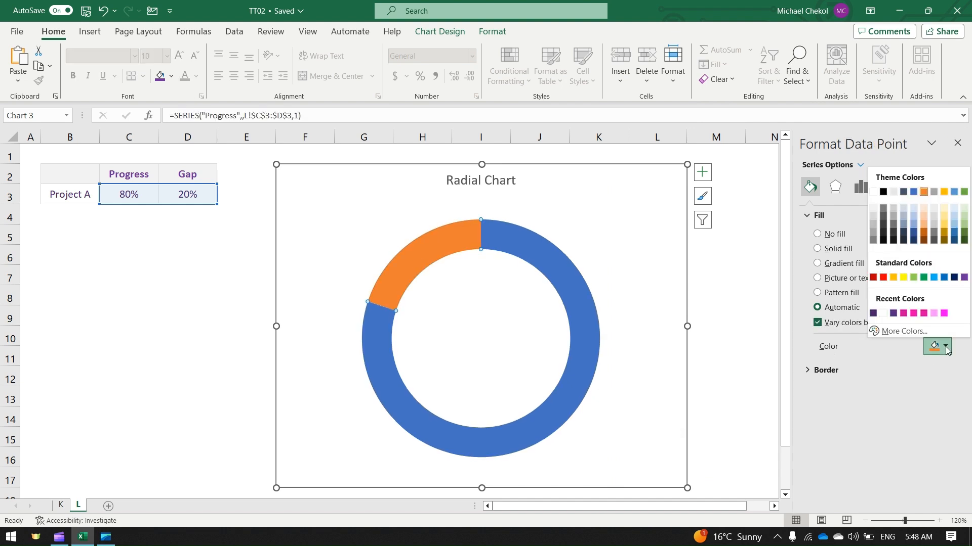
pyautogui.click(873, 192)
pyautogui.write('3')
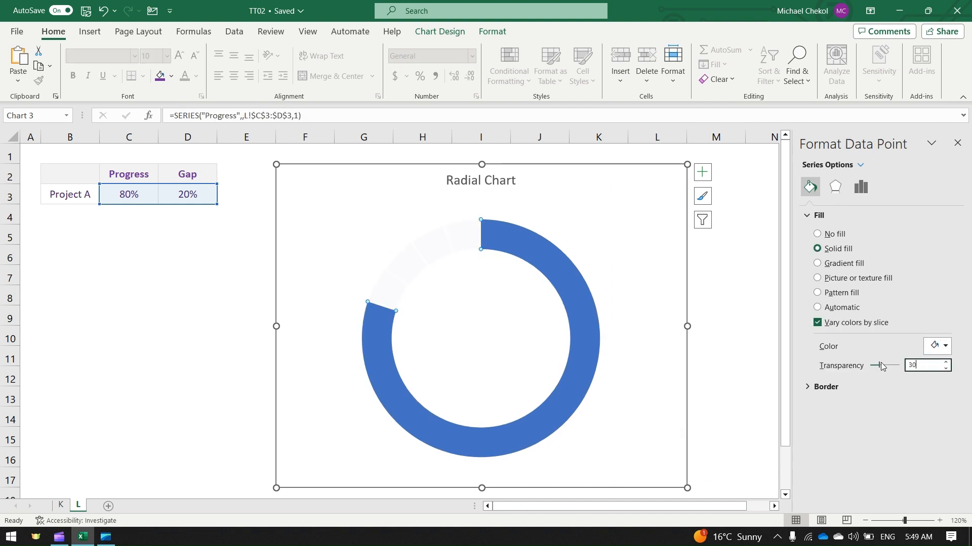
pyautogui.write('0')
pyautogui.press('Return')
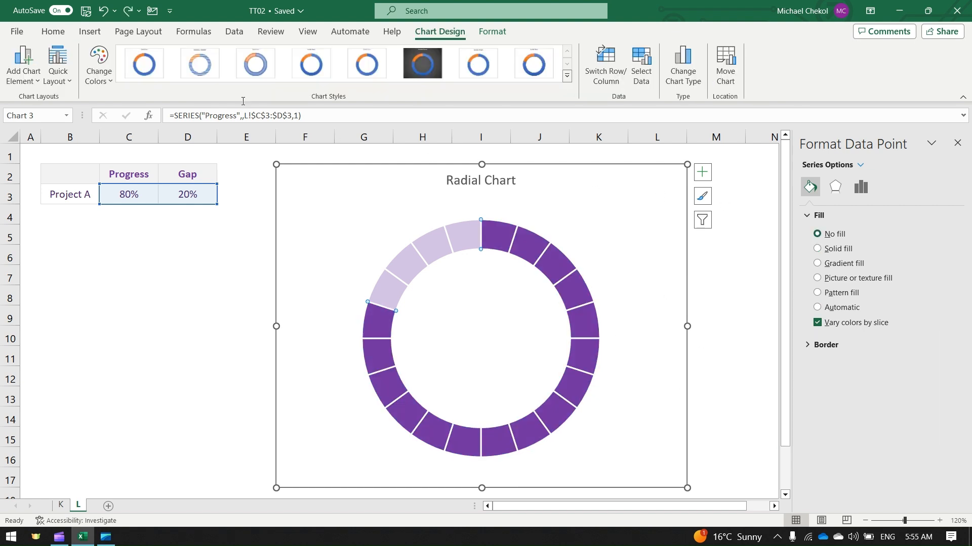
# Insert a rectangle shape without fill in the doughnut's hole, showing 80% in purple 40-point Impact
pyautogui.click(90, 32)
pyautogui.click(193, 51)
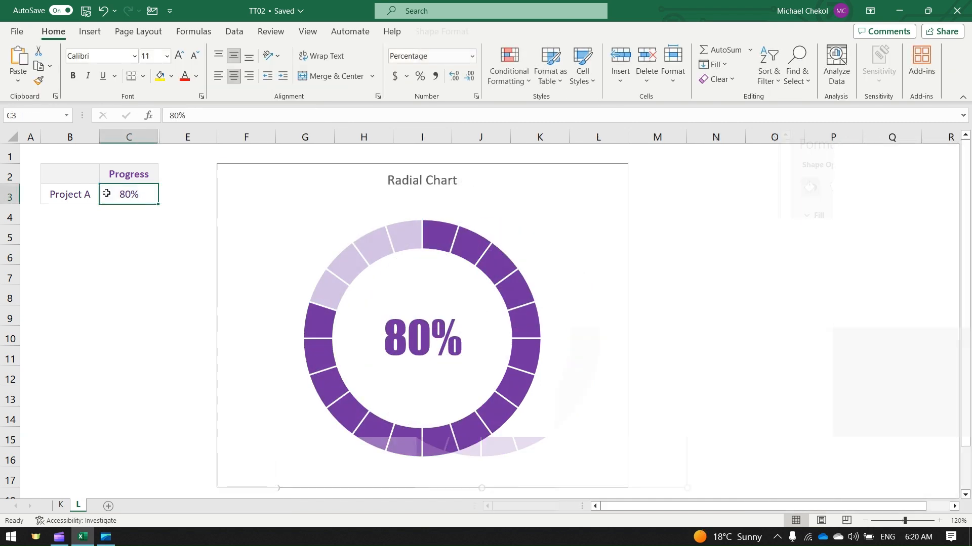
# Enter 20%, 40%, 60% and 70% one after another as Project A's progress in cell C3
pyautogui.write('20')
pyautogui.press('Return')
pyautogui.click(106, 194)
pyautogui.write('40')
pyautogui.press('Return')
pyautogui.click(107, 194)
pyautogui.write('60')
pyautogui.press('Return')
pyautogui.click(107, 194)
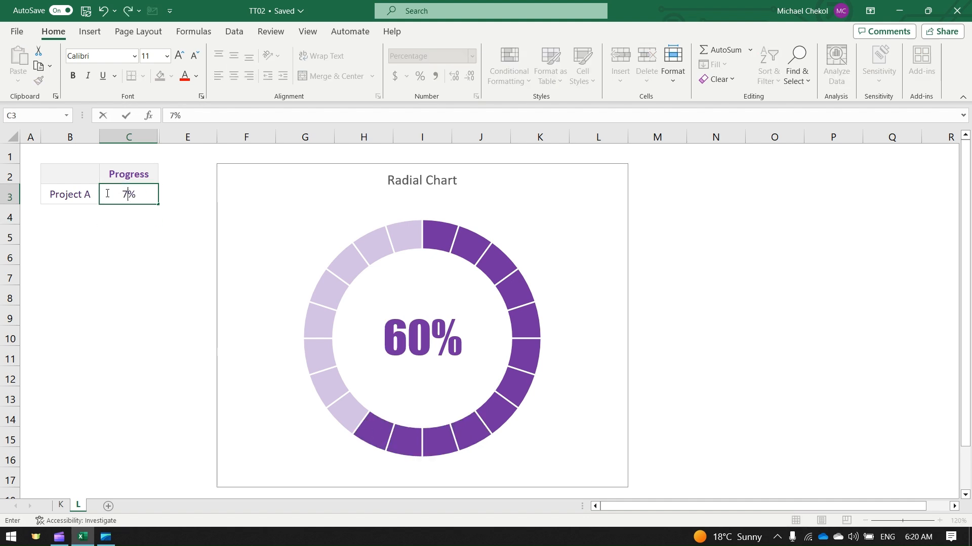
pyautogui.write('70')
pyautogui.press('Return')
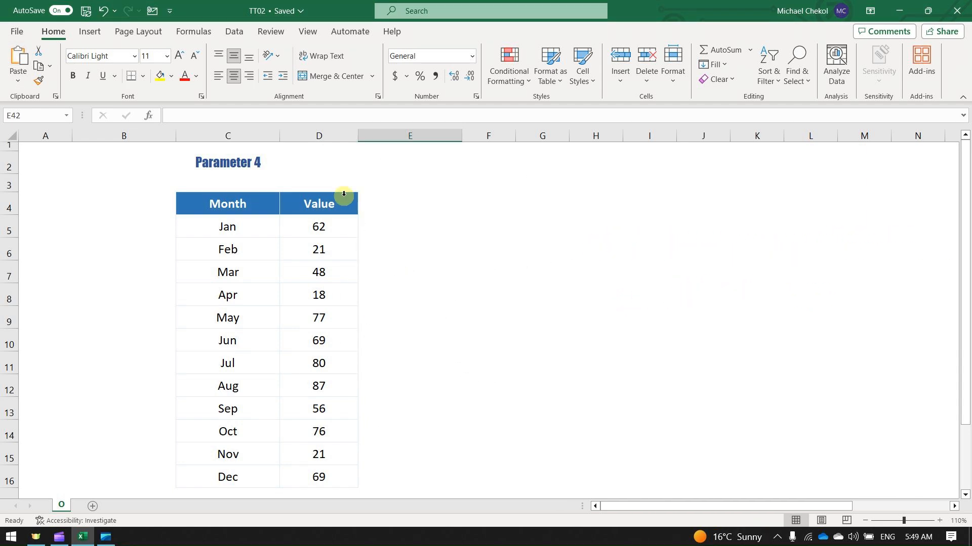
pyautogui.click(347, 194)
pyautogui.click(511, 75)
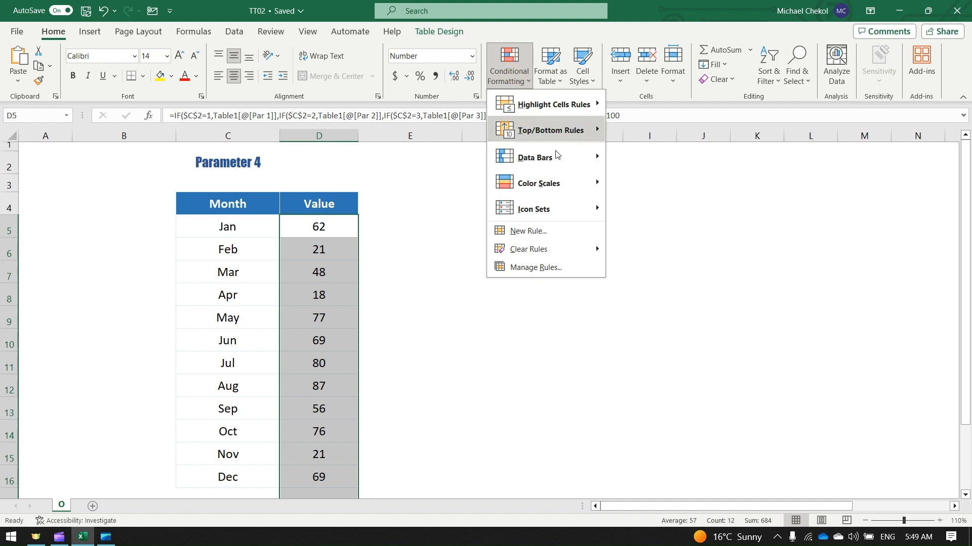
pyautogui.moveTo(559, 157)
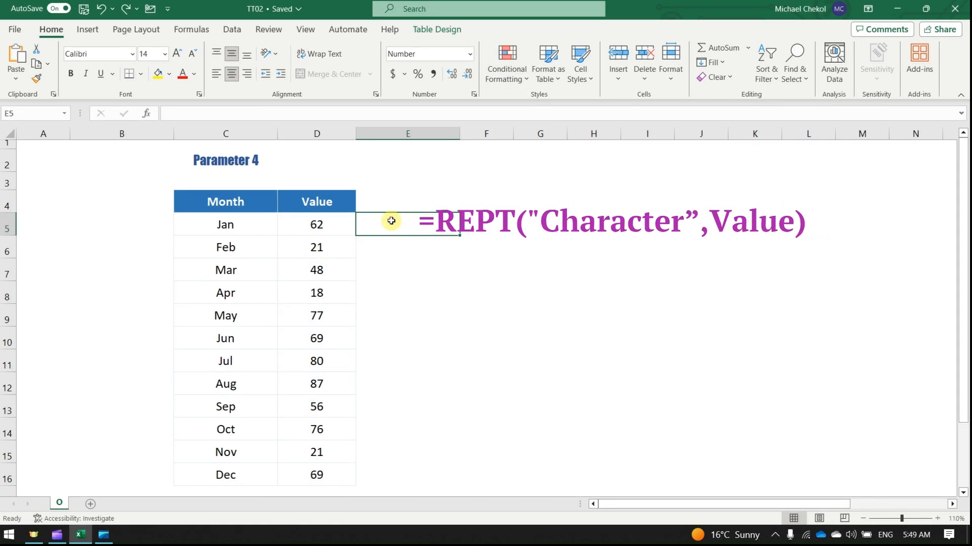
pyautogui.write('=Rep')
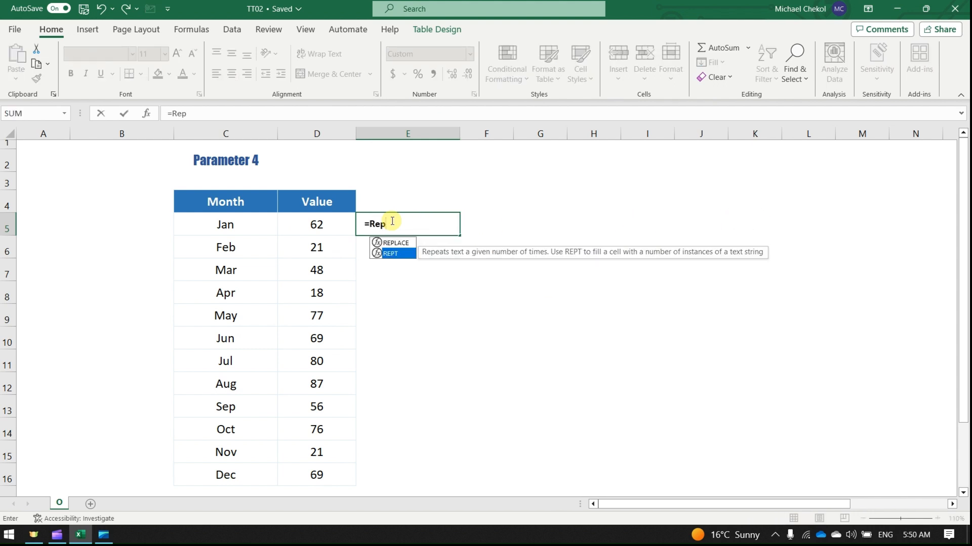
pyautogui.press('Tab')
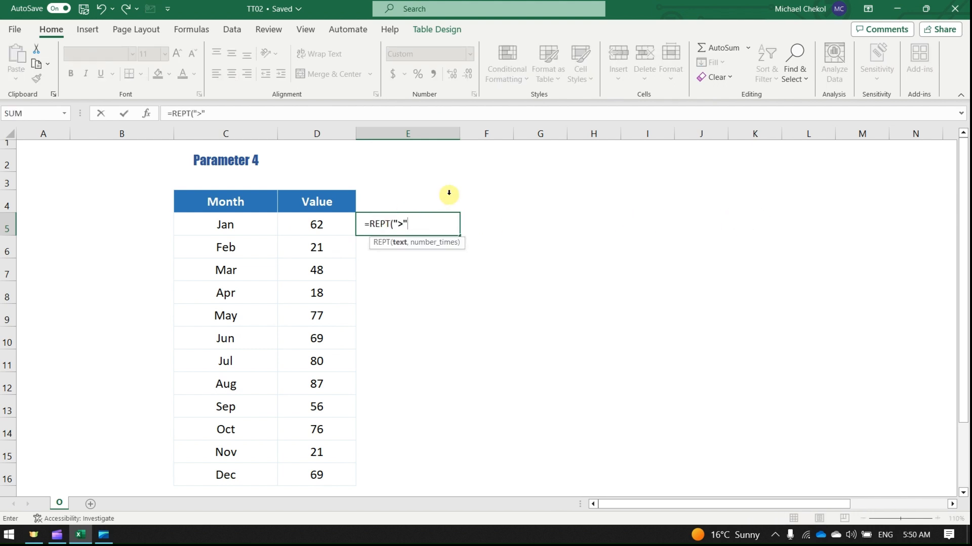
pyautogui.write('">",')
pyautogui.click(298, 230)
pyautogui.press('Return')
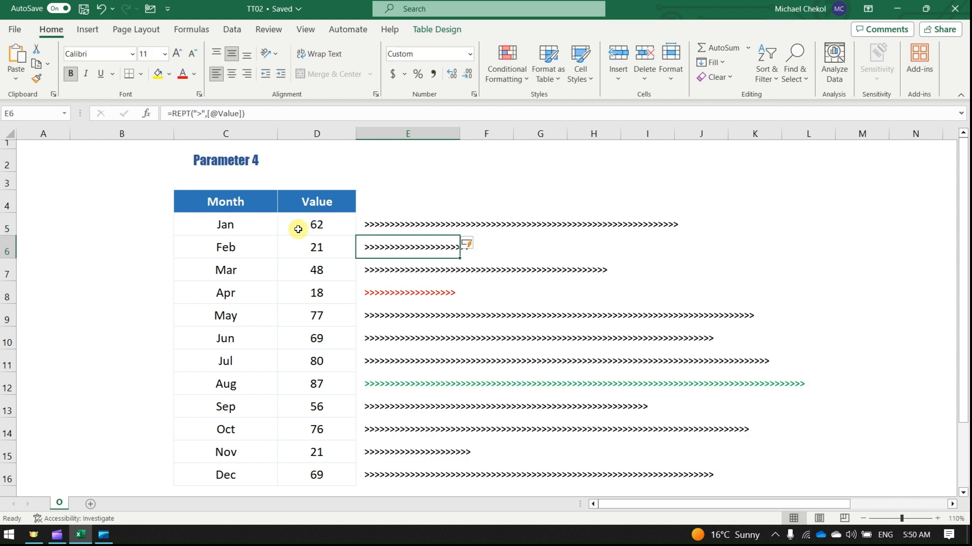
pyautogui.click(243, 114)
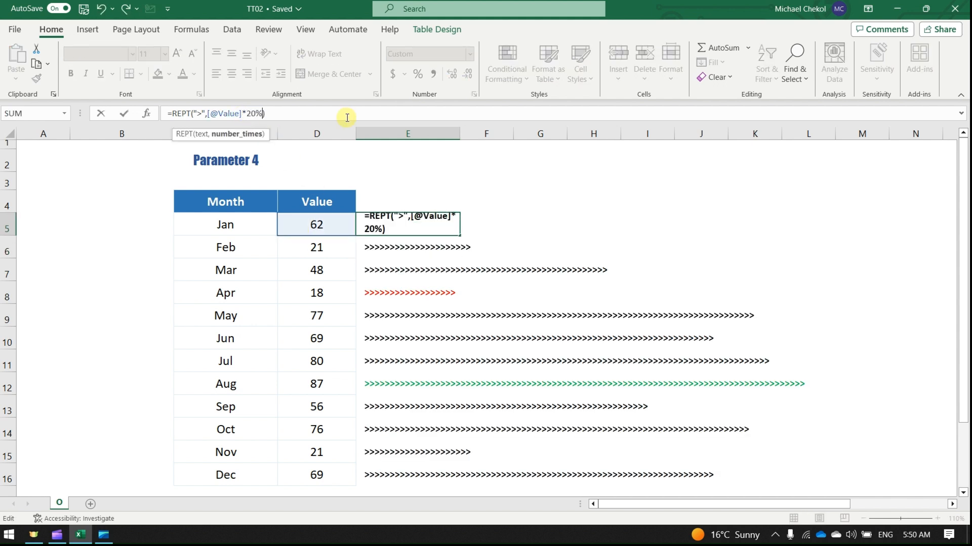
pyautogui.press('Return')
# Set the parameter in cell C2 to 1 and after that to 2
pyautogui.click(244, 156)
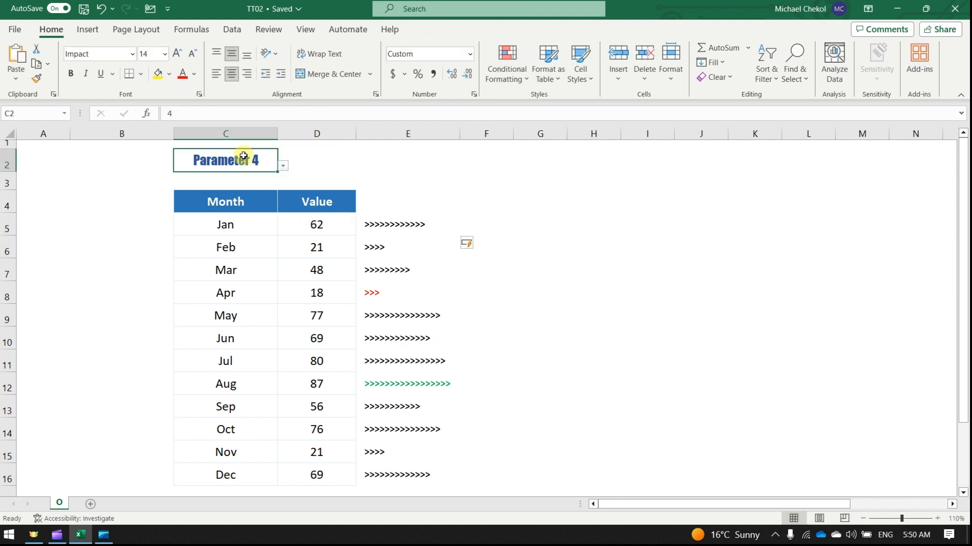
pyautogui.write('1')
pyautogui.hotkey('ctrl', 'Return')
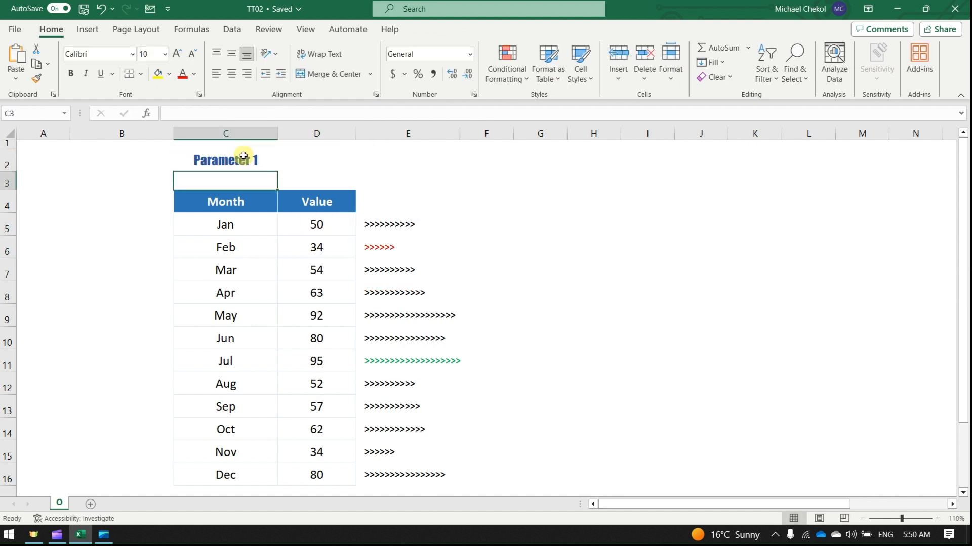
pyautogui.write('2')
pyautogui.hotkey('ctrl', 'Return')
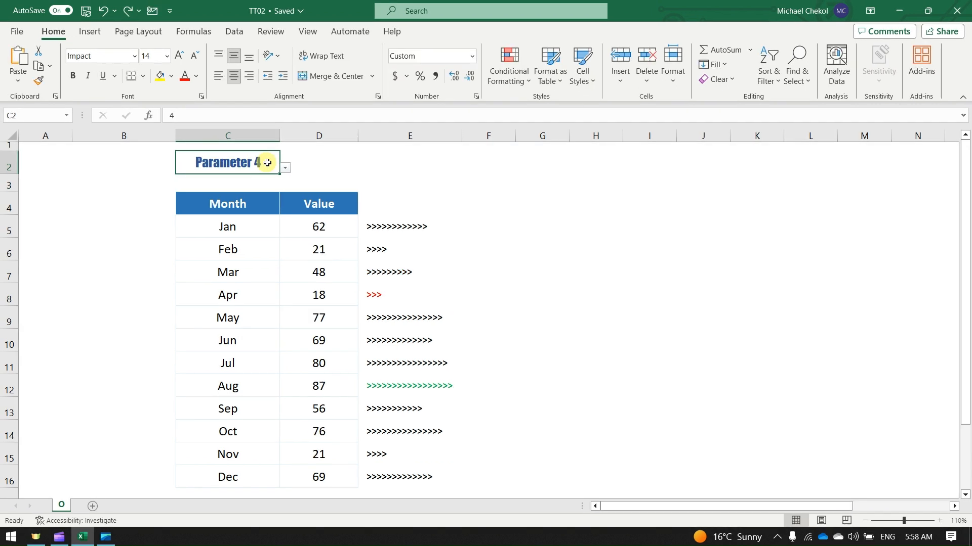
# Replace the ">" character in cell E5's REPT formula with "/"
pyautogui.click(382, 227)
pyautogui.click(203, 115)
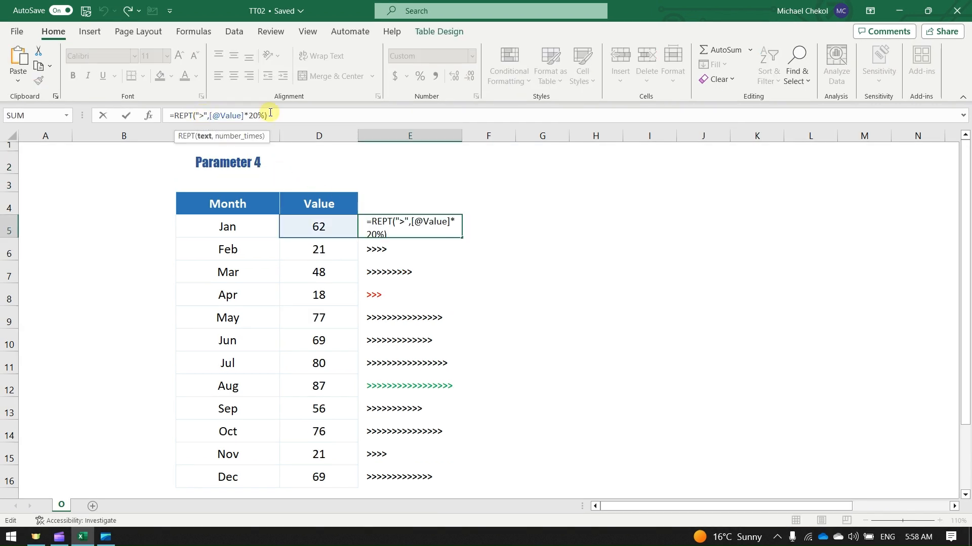
pyautogui.write('/')
pyautogui.press('Return')
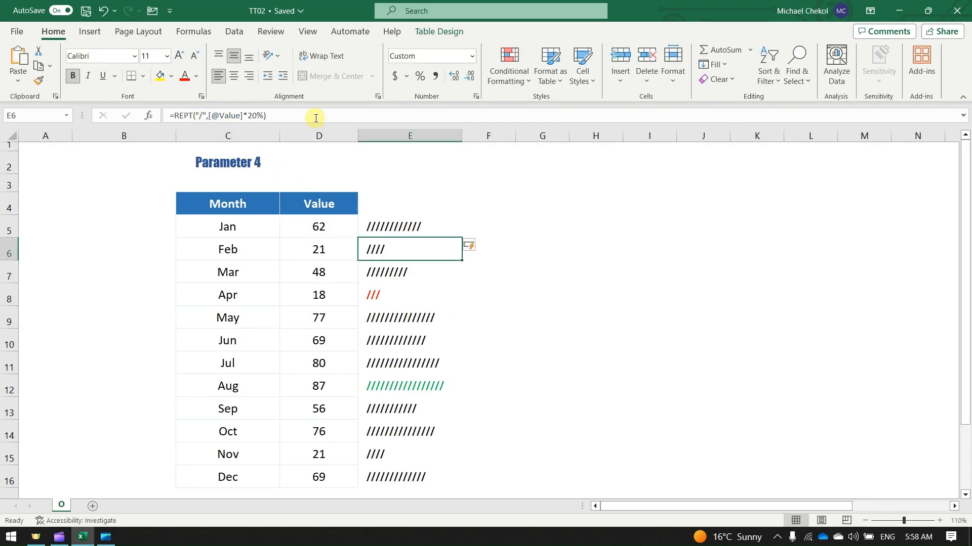
# Replace the slash in cell E5's REPT formula with an arrowhead-like special symbol
pyautogui.click(383, 223)
pyautogui.click(202, 115)
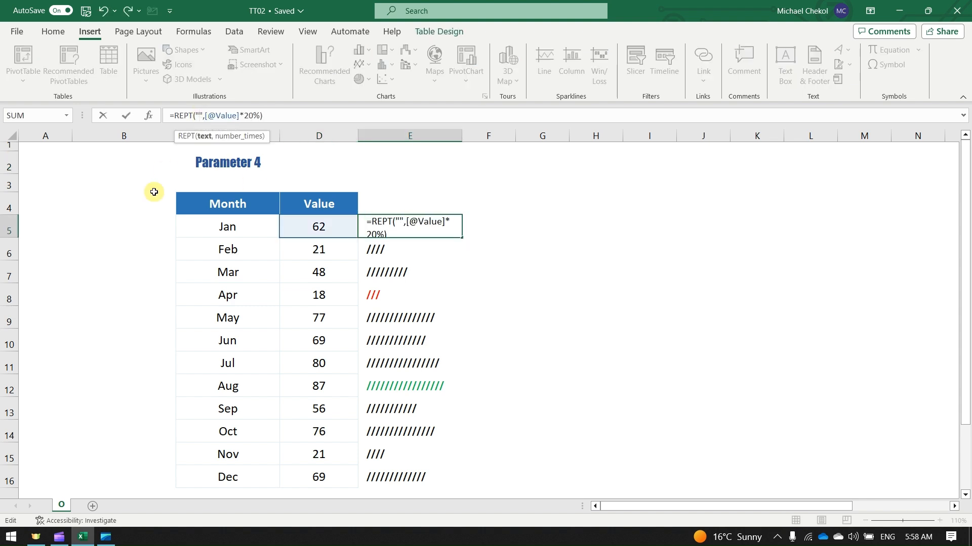
pyautogui.press('Return')
# Switch the parameter in cell C2 through the values 1, 2 and 3
pyautogui.click(235, 163)
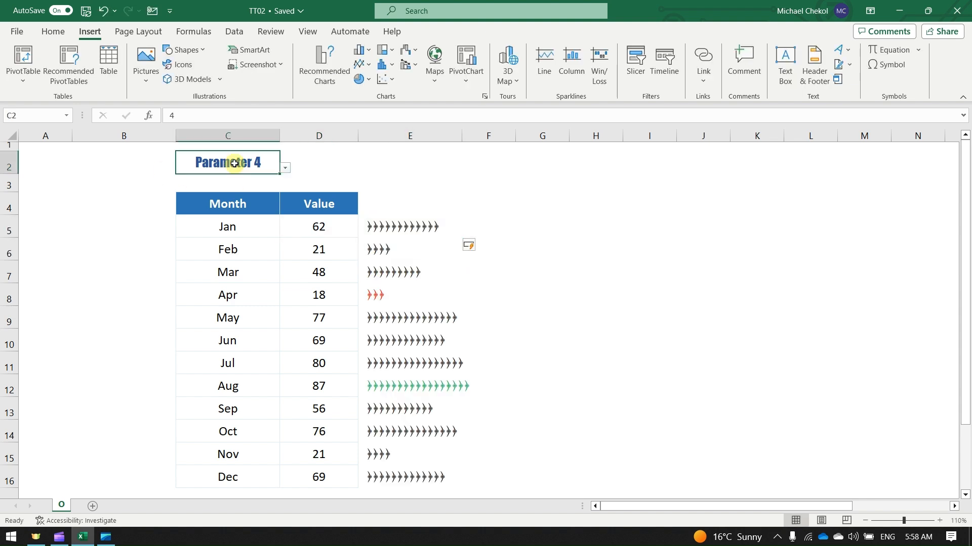
pyautogui.write('1')
pyautogui.press('Return')
pyautogui.click(234, 164)
pyautogui.write('2')
pyautogui.press('Return')
pyautogui.click(234, 164)
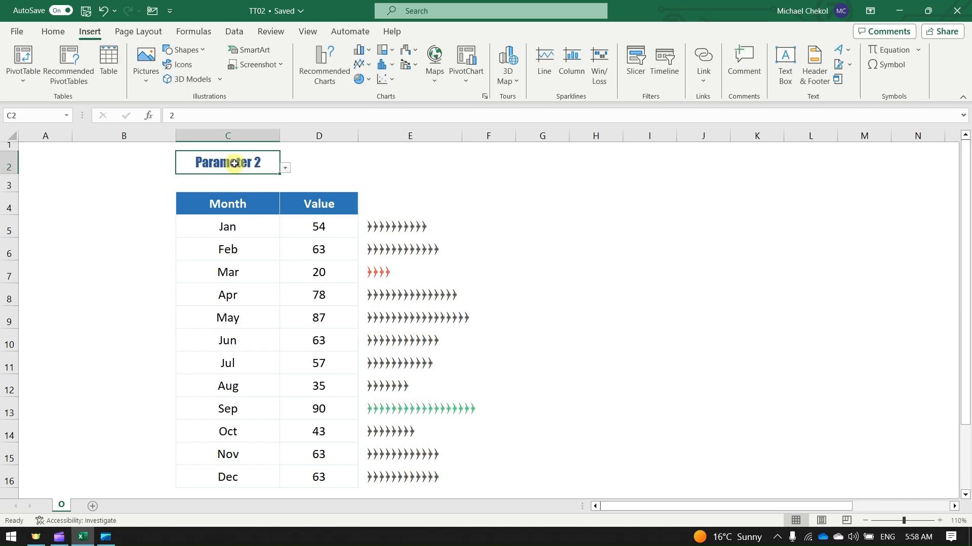
pyautogui.write('3')
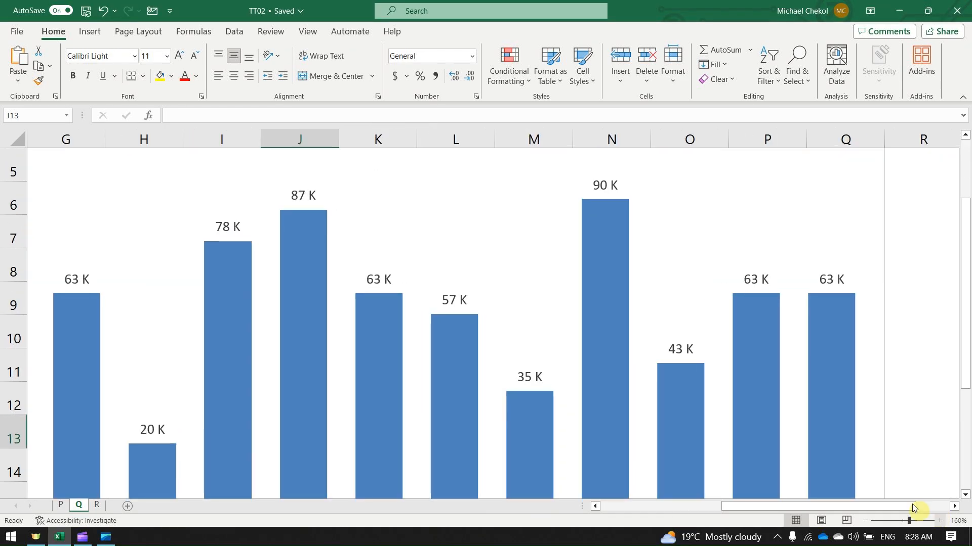
# Change the column chart's data labels to an up-arrow callout shape and widen the arrowhead into a house-like outline, starting from the 87 K label
pyautogui.rightClick(304, 196)
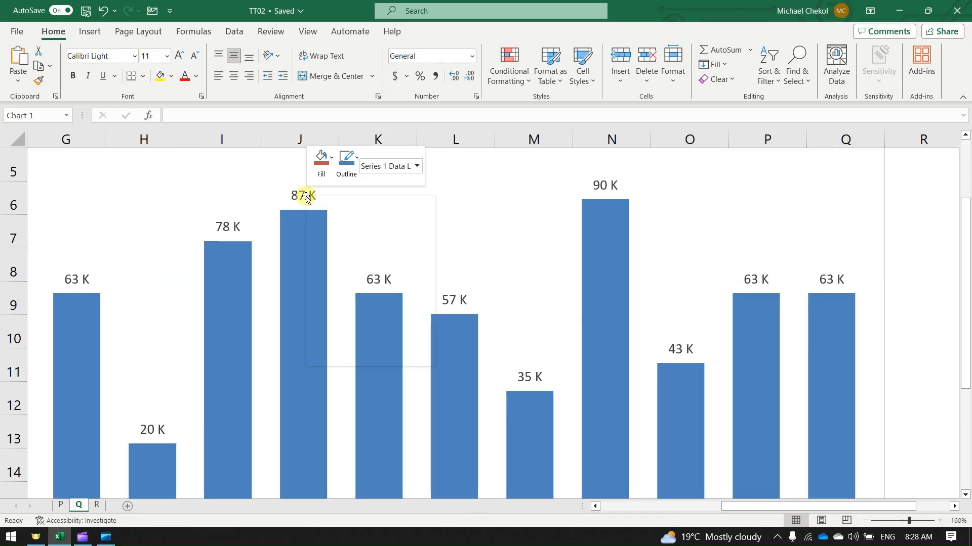
pyautogui.moveTo(409, 338)
pyautogui.click(514, 354)
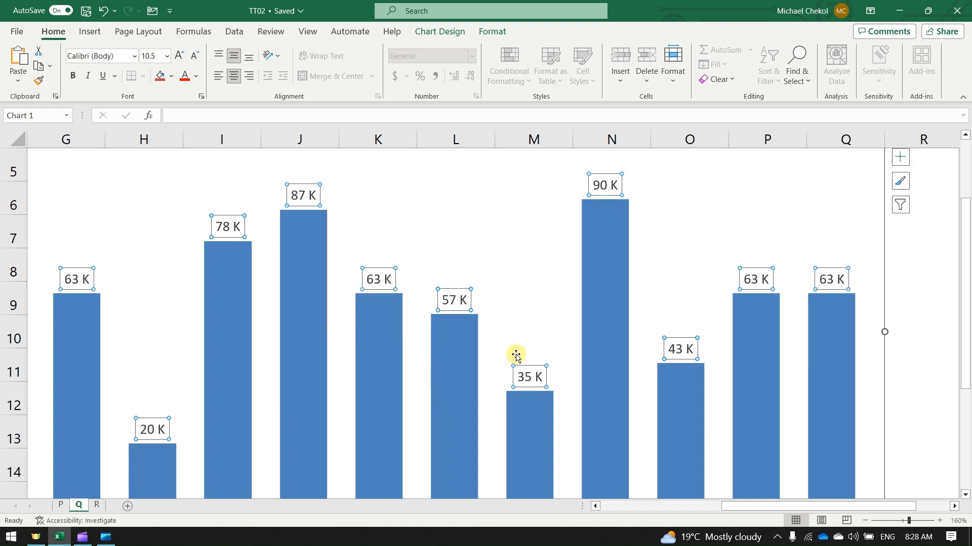
pyautogui.click(316, 192)
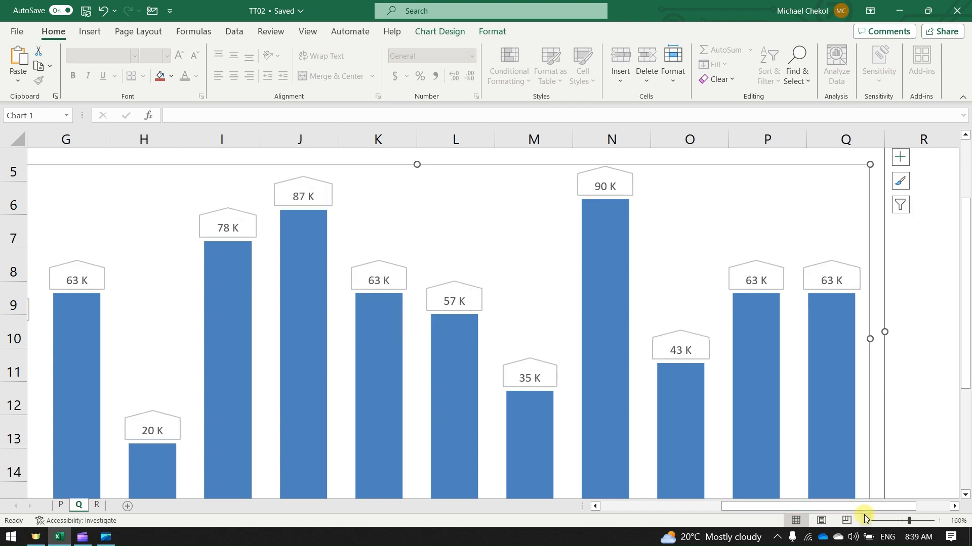
# Position the data labels at the center of the columns and fill their shapes with purple
pyautogui.click(864, 520)
pyautogui.click(865, 520)
pyautogui.click(865, 520)
pyautogui.click(865, 520)
pyautogui.click(645, 216)
pyautogui.click(850, 173)
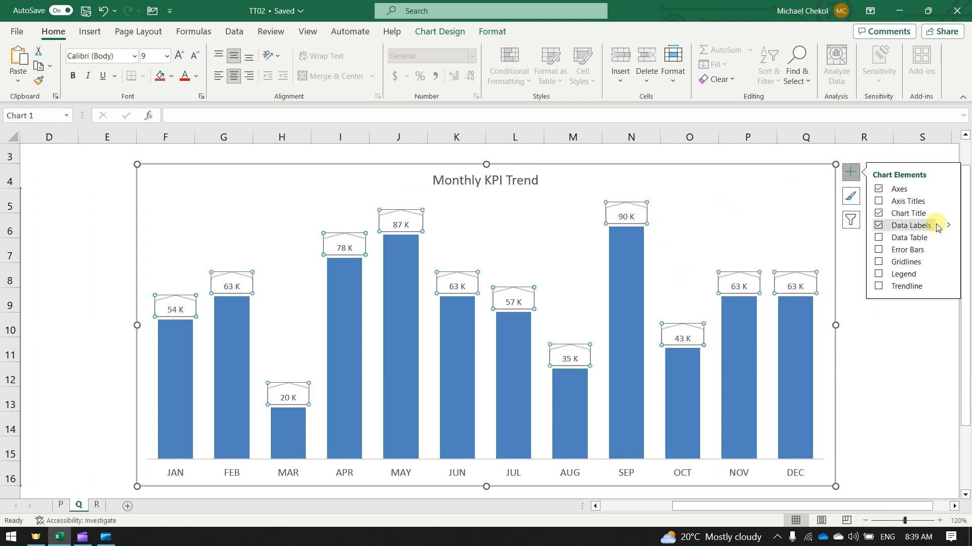
pyautogui.click(948, 225)
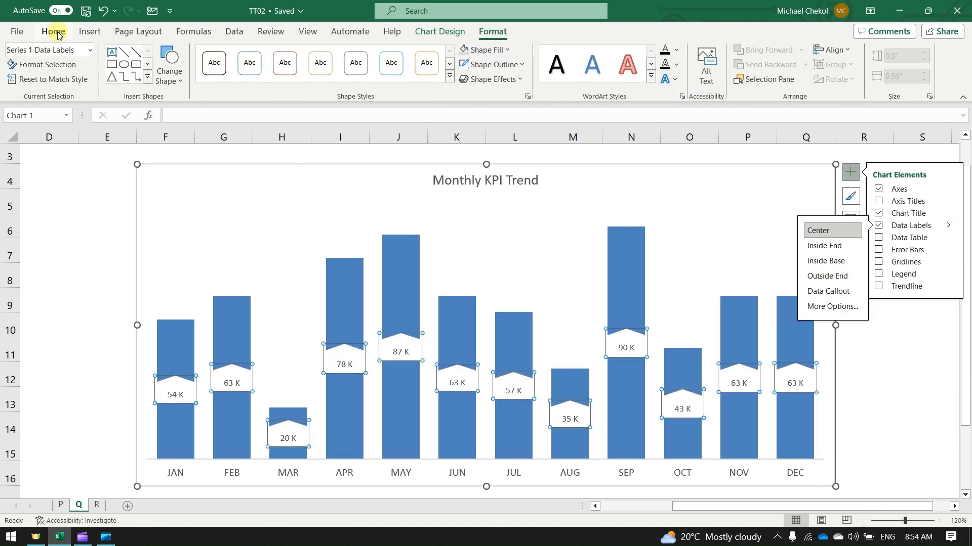
pyautogui.click(54, 32)
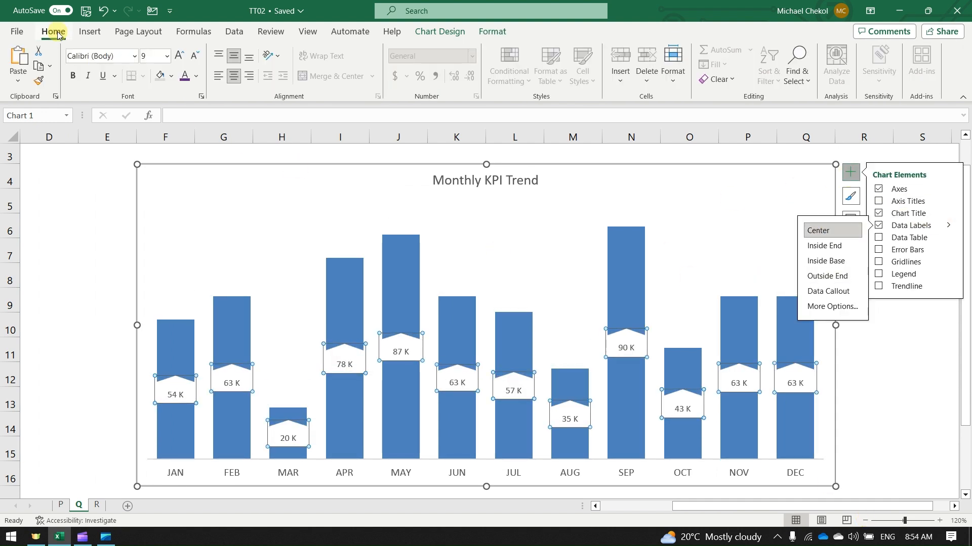
pyautogui.click(173, 76)
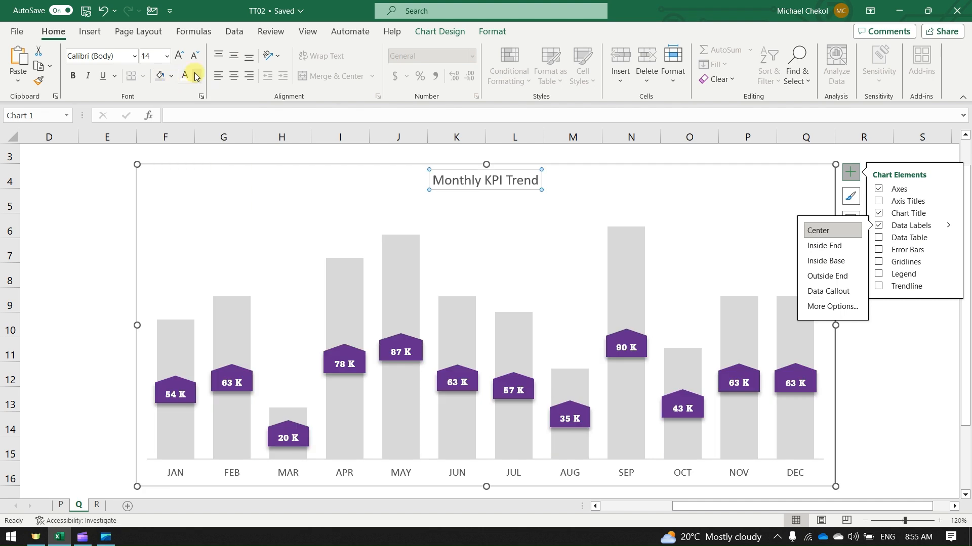
# Set the chart title Monthly KPI Trend in purple with the Amasis MT Pro Black font
pyautogui.click(196, 76)
pyautogui.click(183, 249)
pyautogui.click(134, 55)
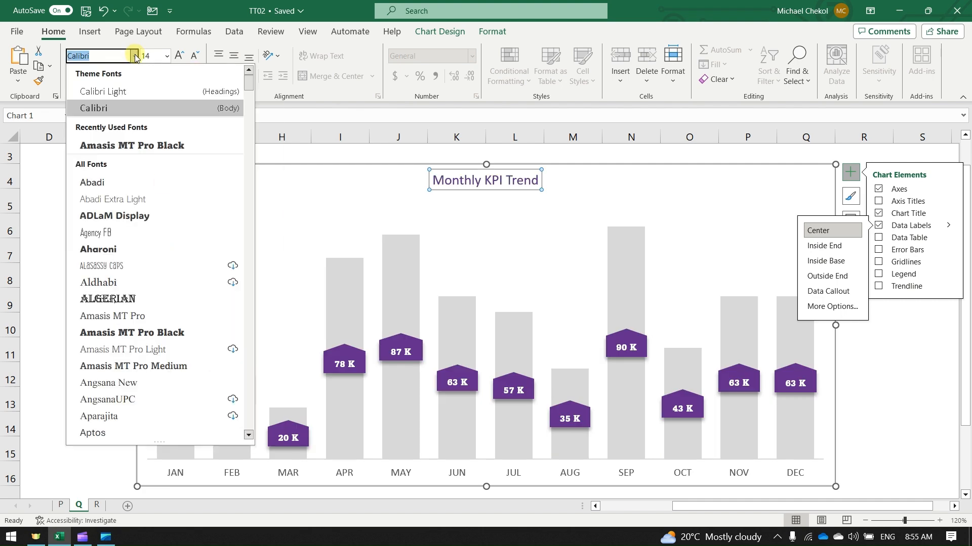
pyautogui.click(126, 147)
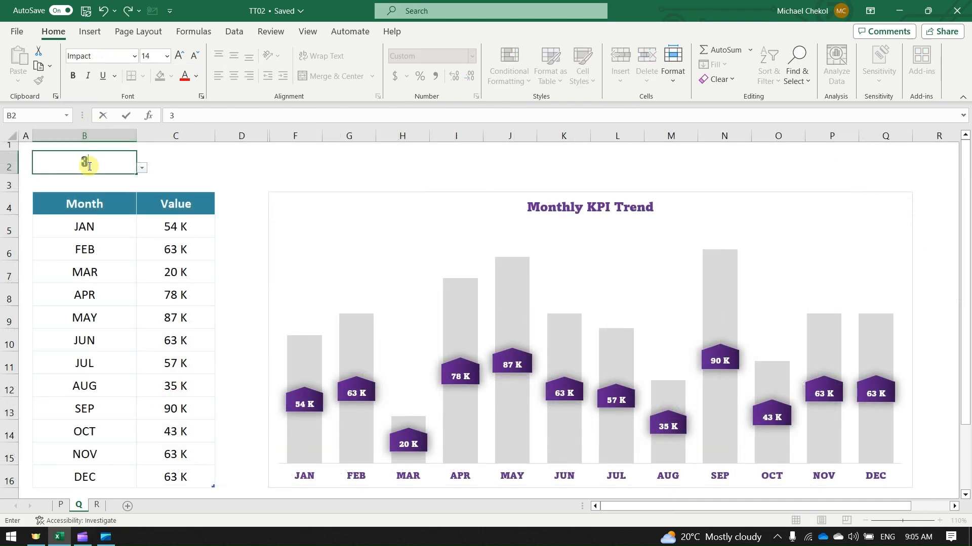